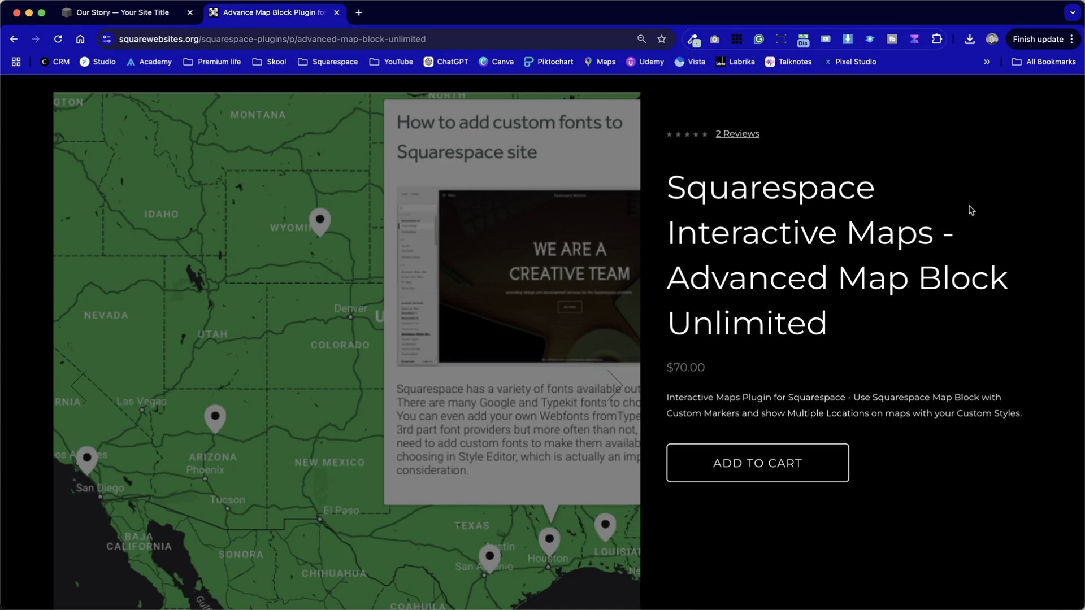
- Switch to the Our Story site editor and scroll down to the map
scroll(970, 210, down, 10)
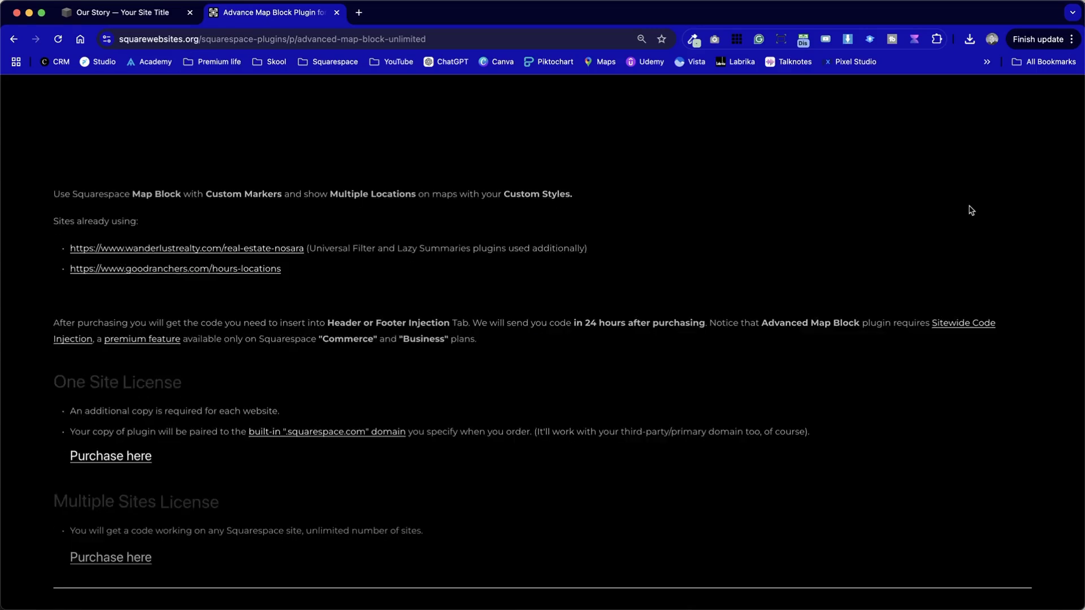
scroll(970, 210, up, 8)
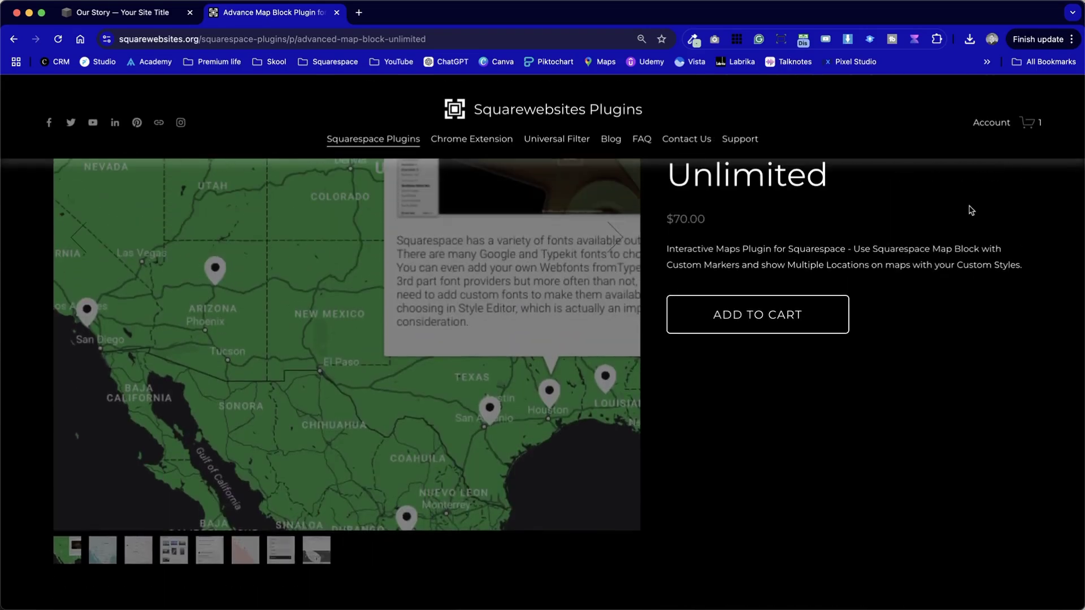
key(ctrl+shift+Tab)
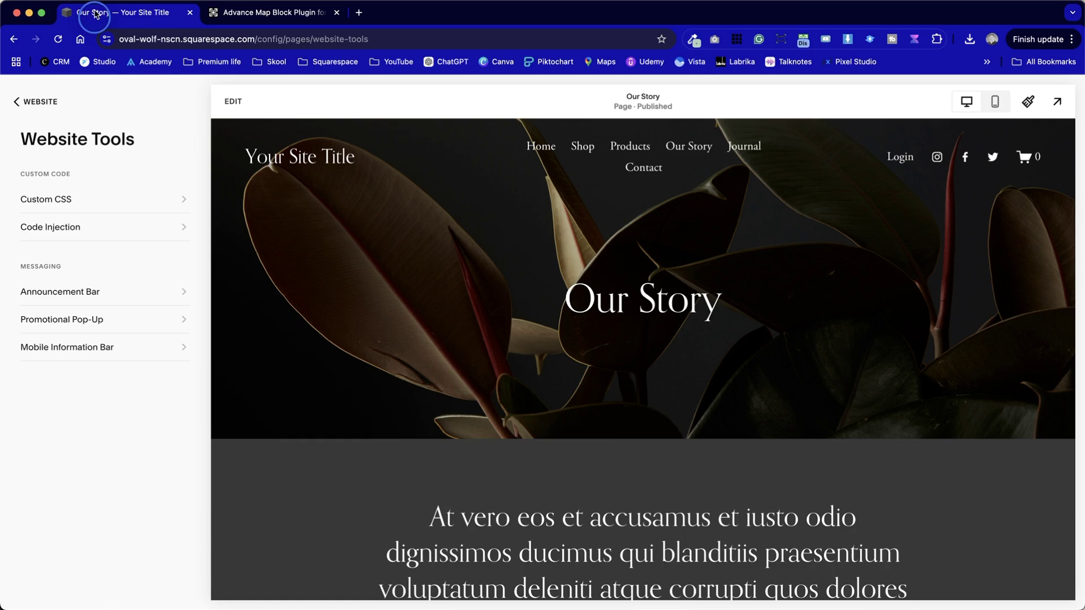
scroll(405, 315, down, 15)
scroll(405, 317, down, 5)
scroll(663, 235, up, 3)
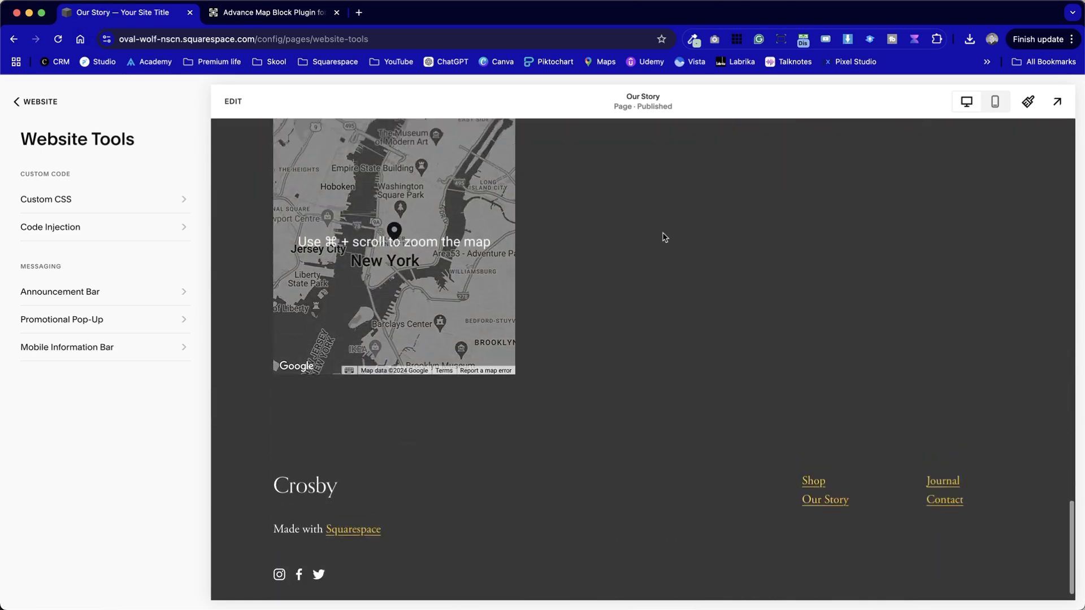
- Enter edit mode and stretch the New York map block wider to the right
click(232, 101)
click(409, 282)
drag(412, 280, 788, 300)
click(883, 266)
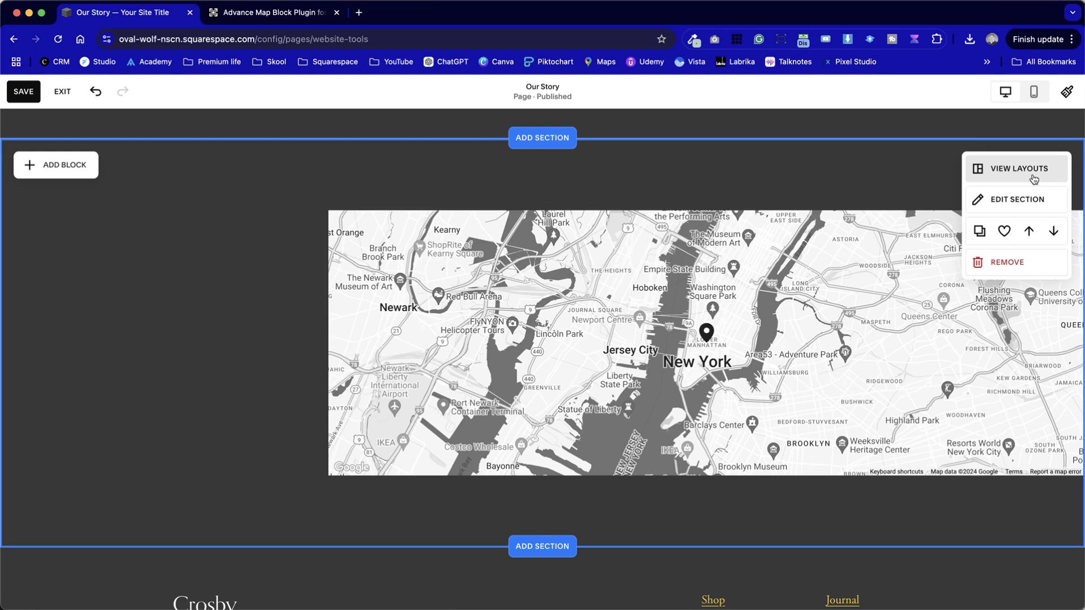
- Apply the Bright 1 colour theme to the map section and turn Fill Screen off
click(1031, 198)
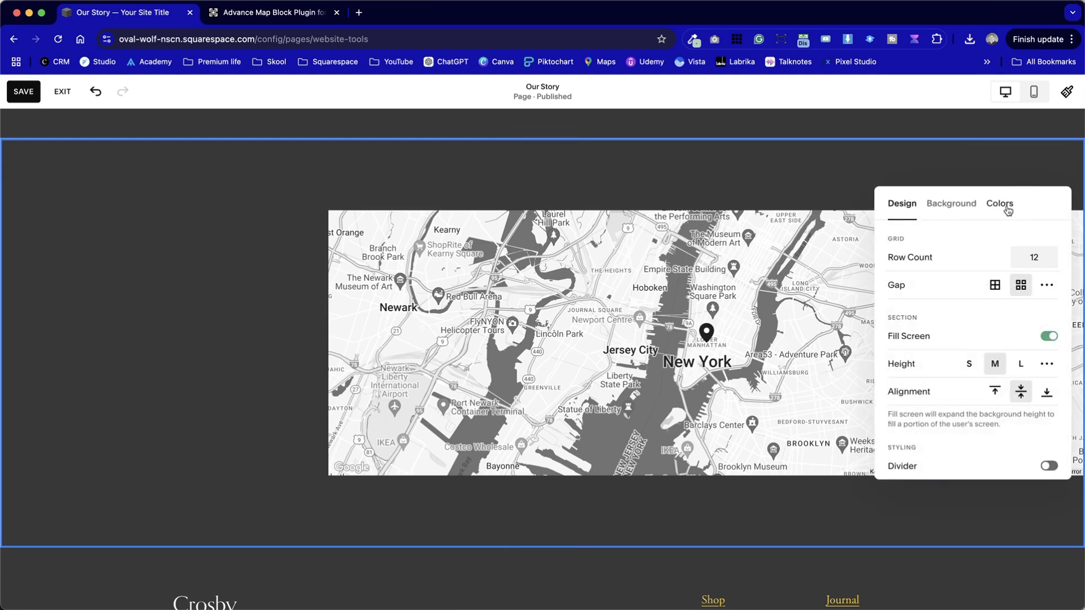
click(1007, 206)
click(961, 415)
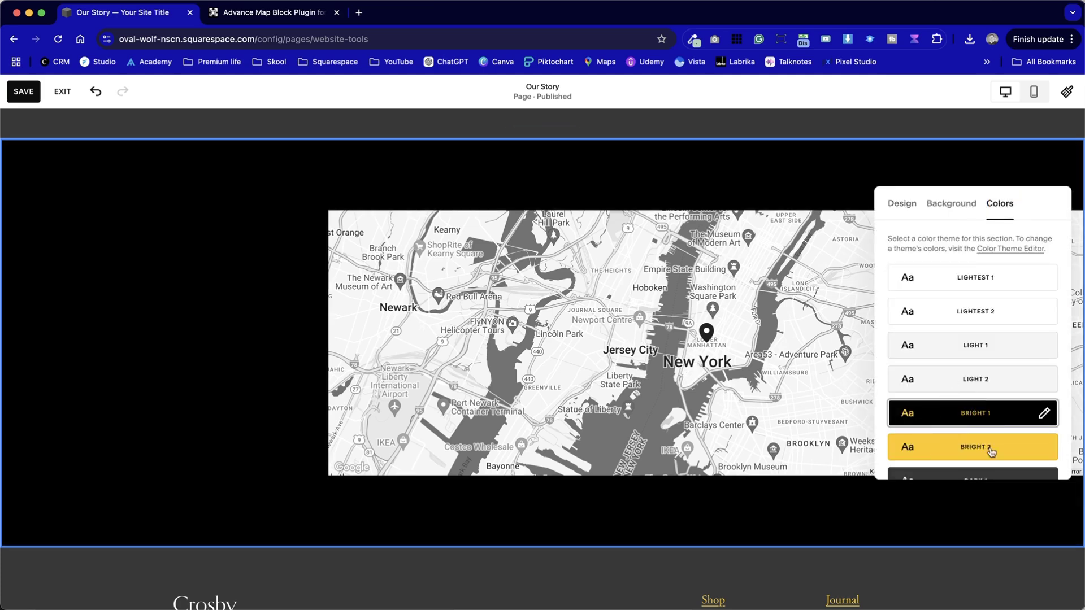
click(904, 204)
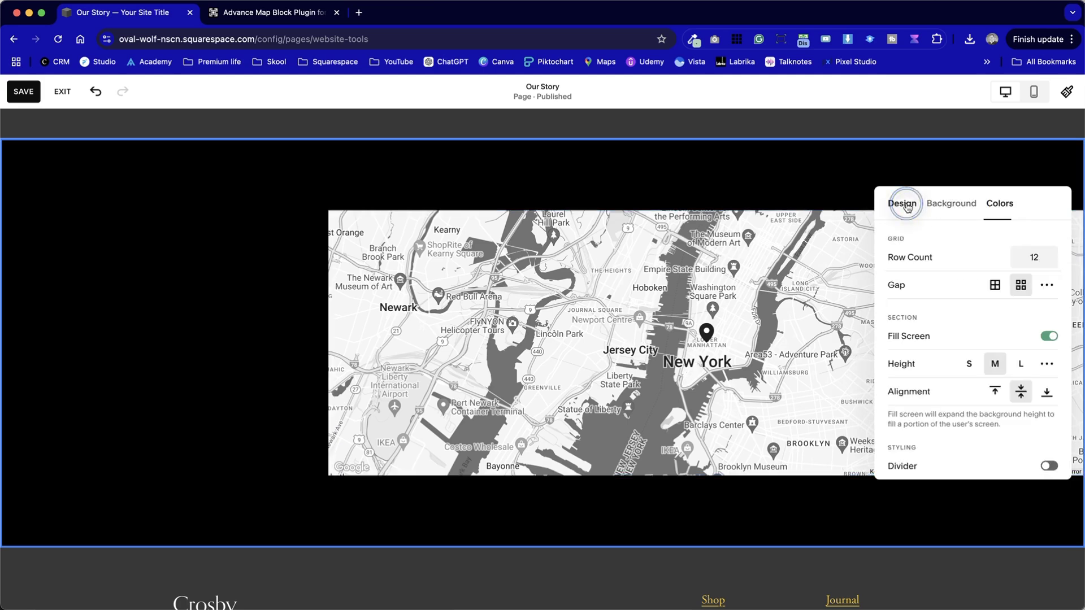
scroll(973, 324, down, 1)
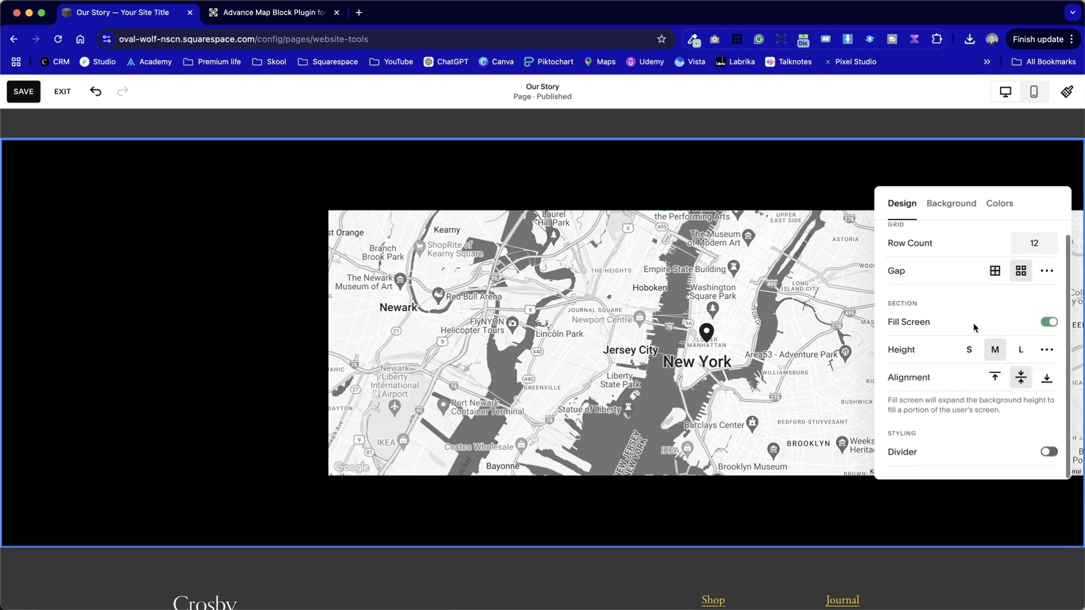
click(1047, 323)
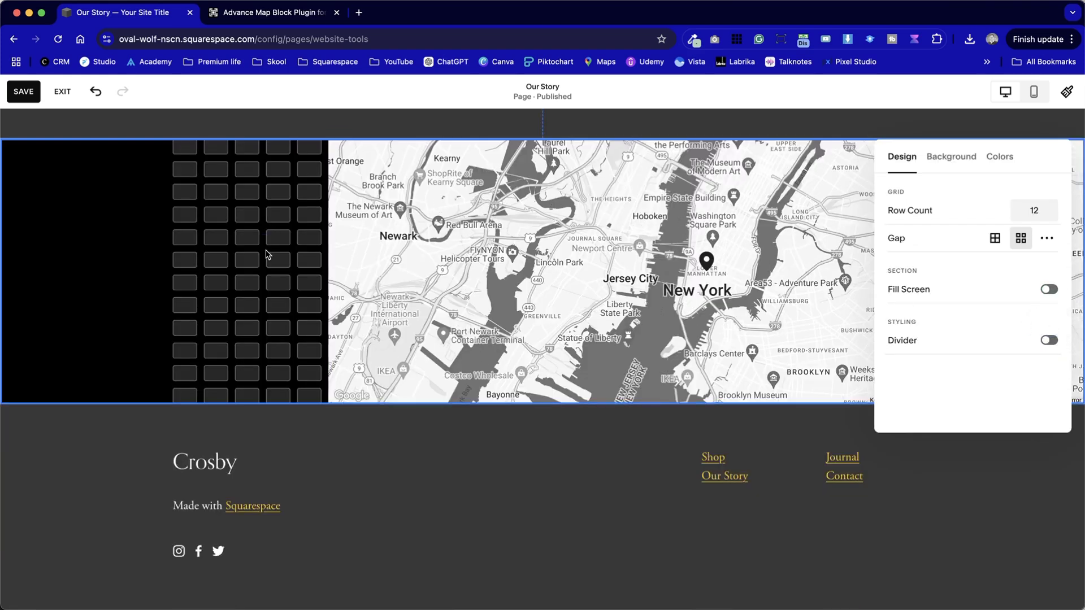
click(266, 252)
- Make the section taller and resize the map to full height, narrowing its left edge
drag(920, 394, 921, 486)
click(771, 351)
drag(705, 408, 729, 511)
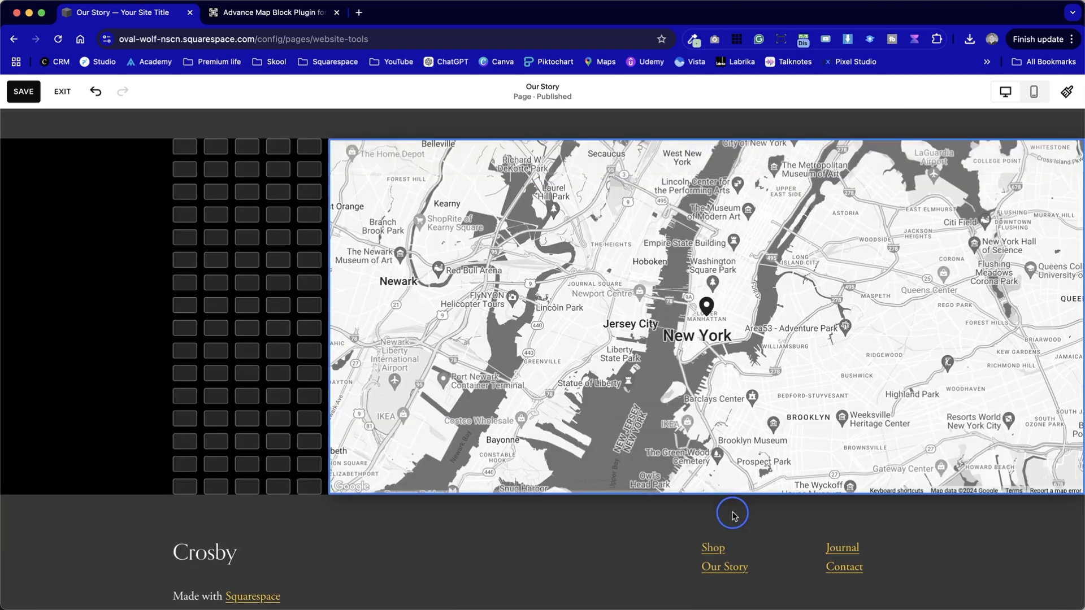
click(330, 212)
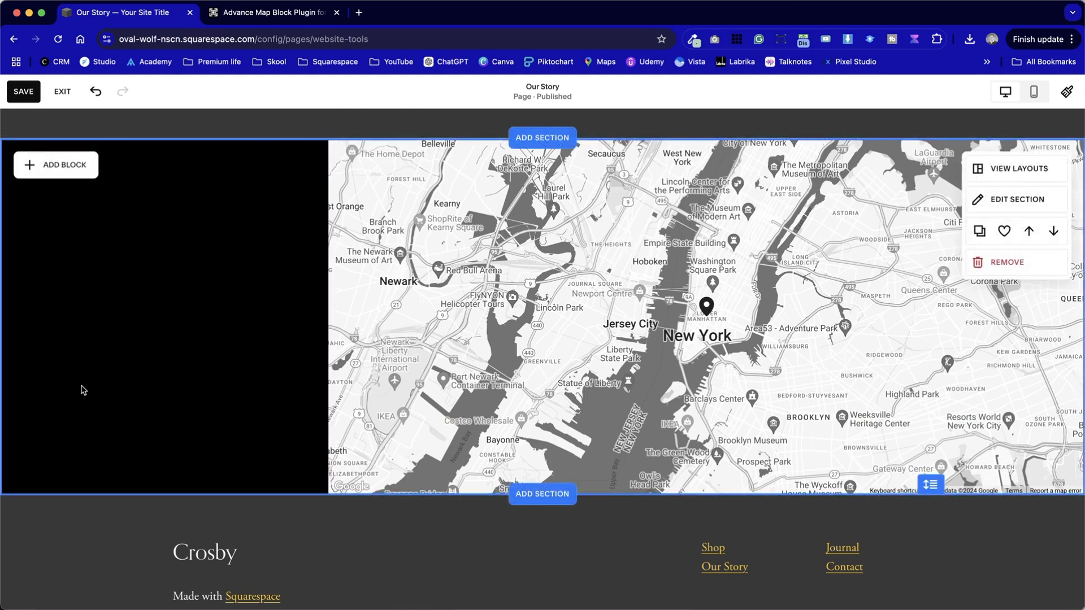
scroll(83, 388, up, 3)
click(336, 419)
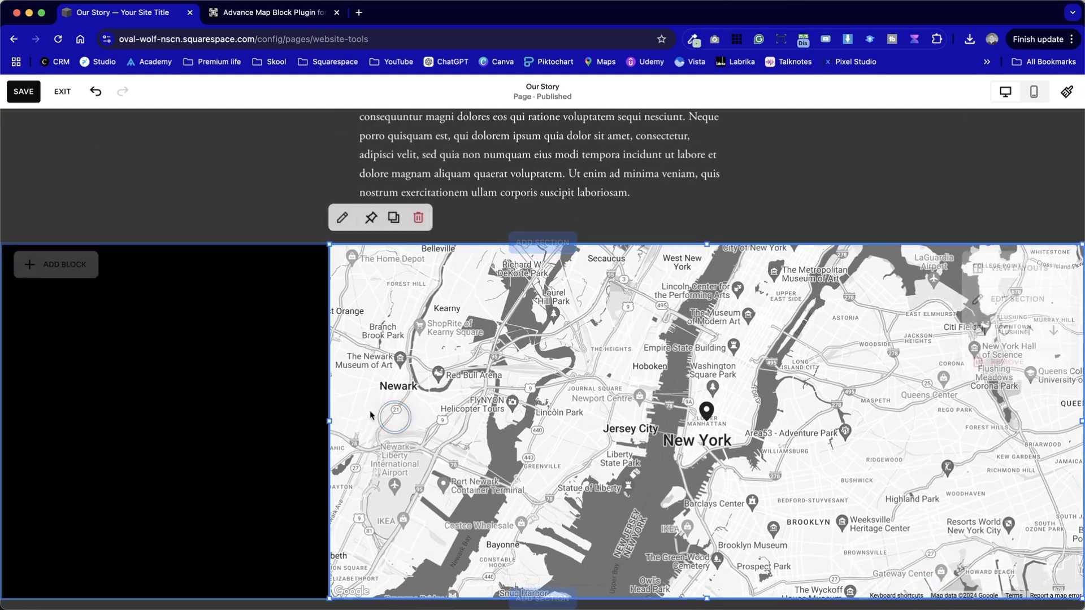
drag(330, 419, 364, 423)
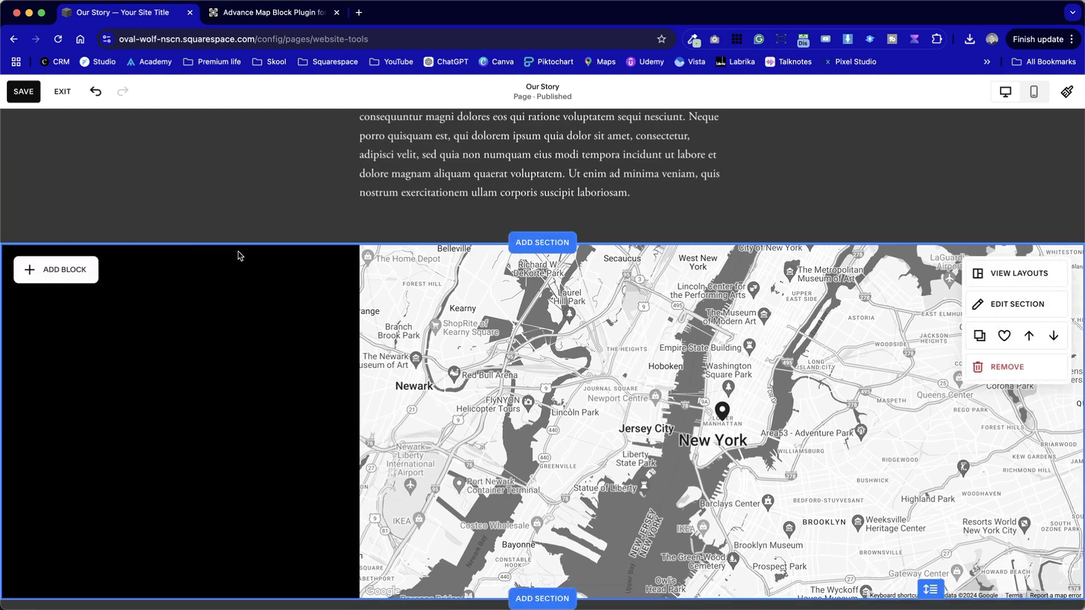
- Add a text block reading Address 1, Address 2, Address 3 beside the map
click(51, 271)
click(99, 353)
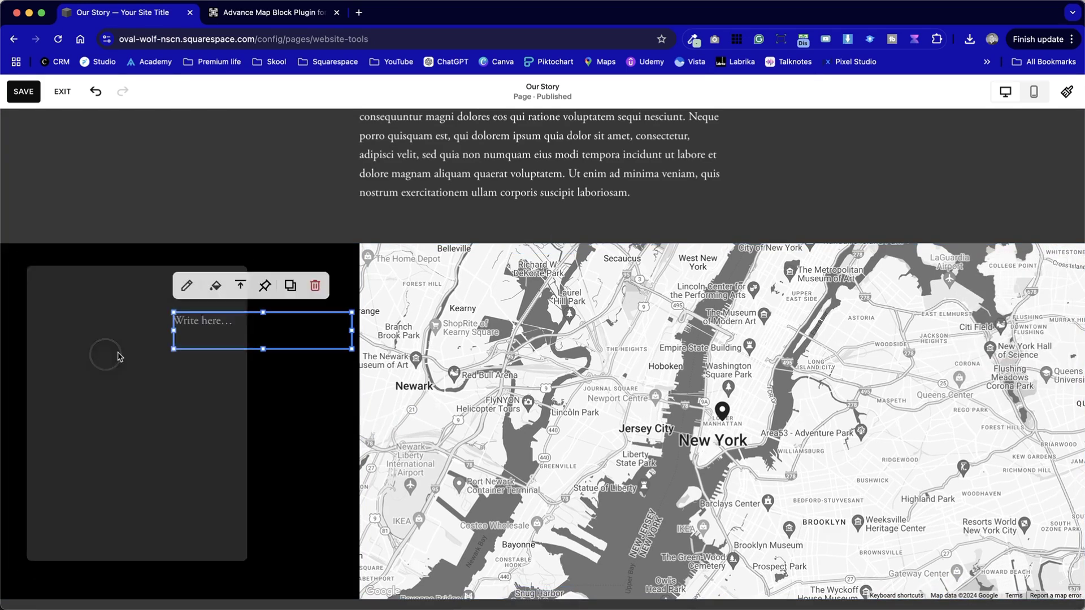
click(258, 326)
text(Addres)
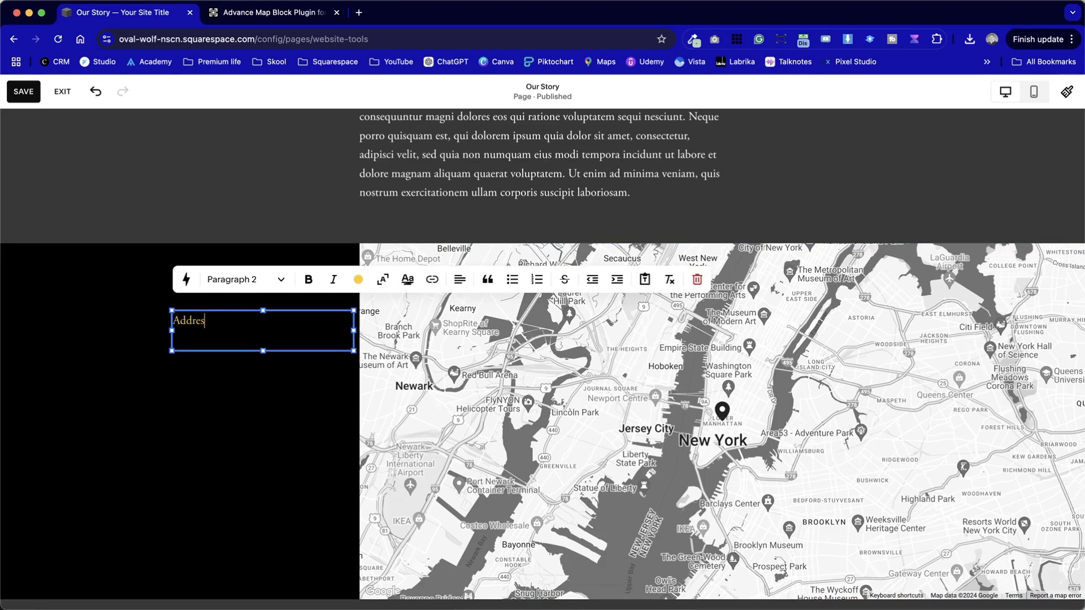
text(s 1 Address 2)
key(Return)
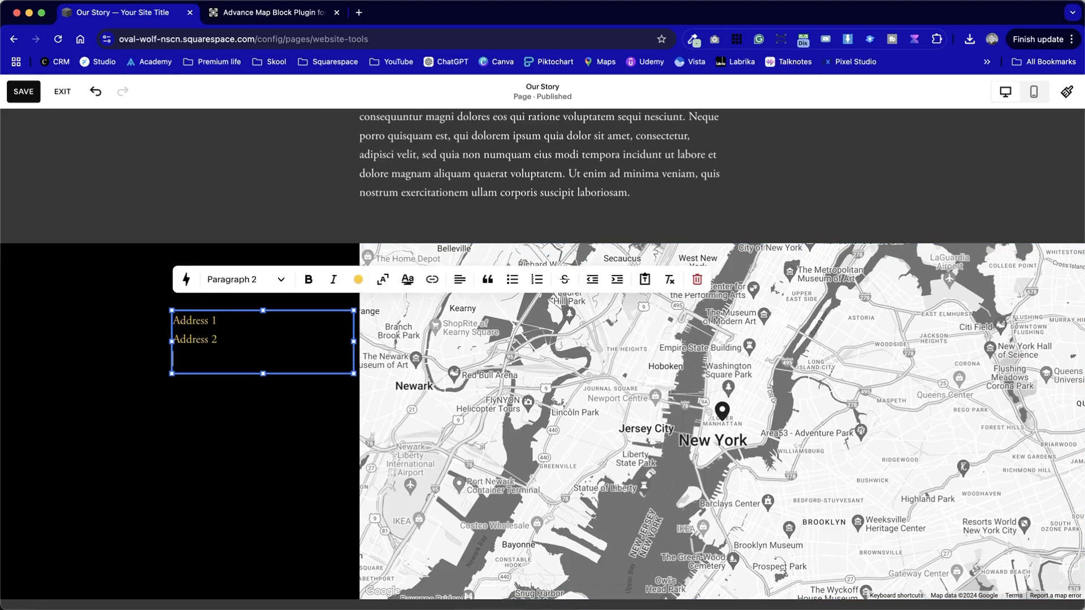
text(Address 3)
click(231, 395)
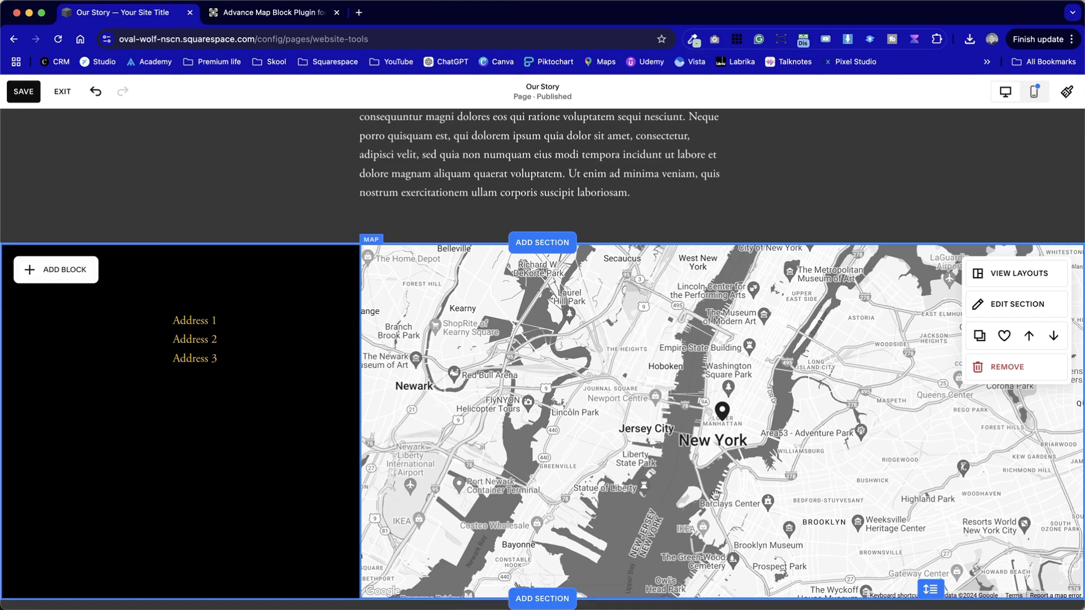
- Save the Our Story page changes
scroll(715, 493, down, 3)
scroll(715, 493, up, 2)
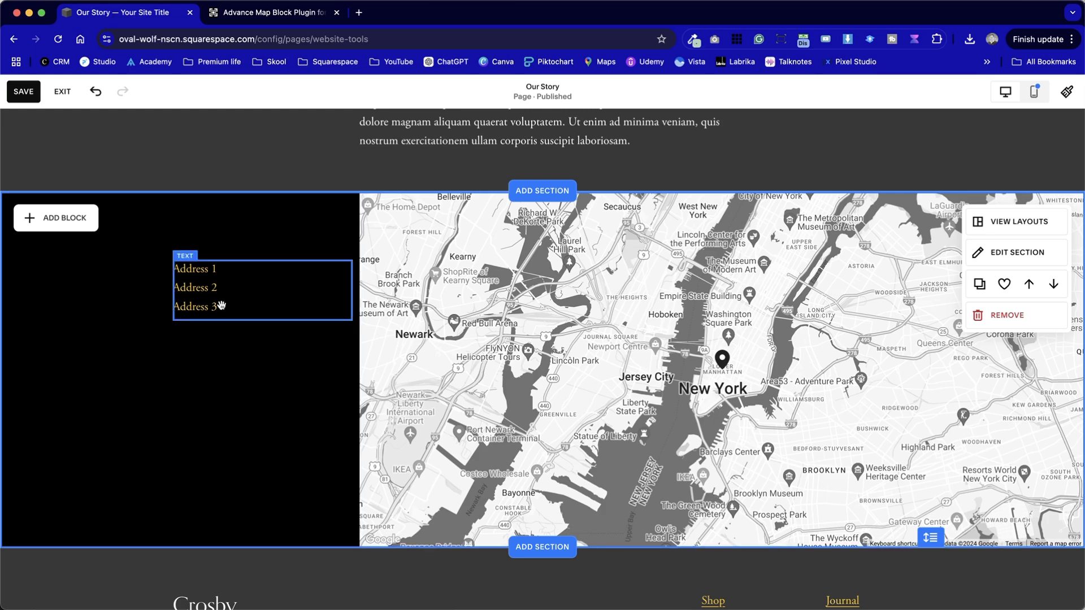
click(24, 91)
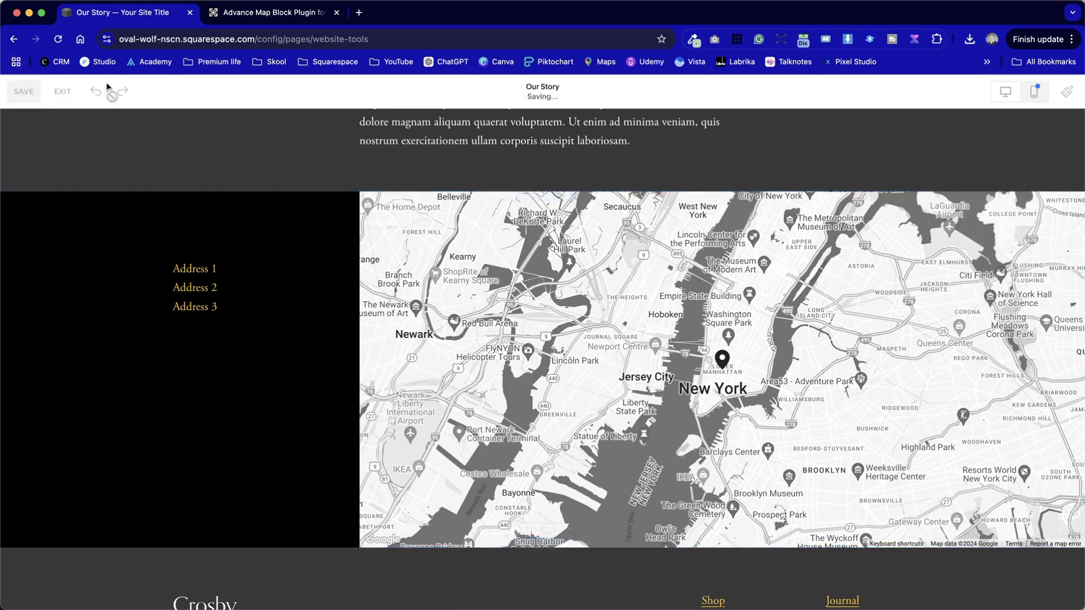
- Return to the Advanced Map Block Unlimited product page and copy its $70.00 price
click(248, 14)
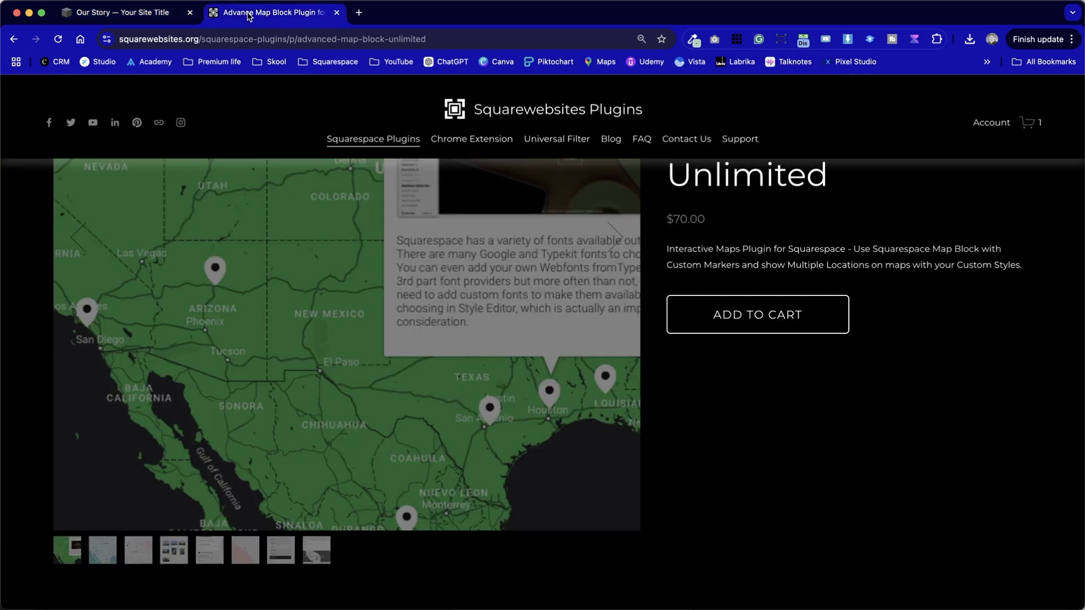
scroll(801, 344, up, 3)
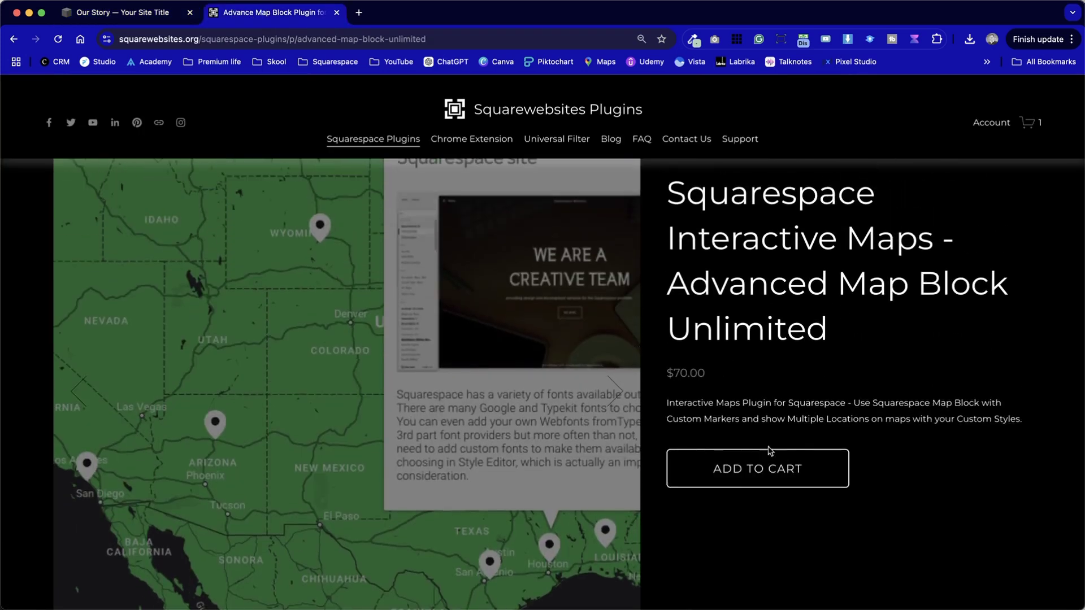
drag(661, 373, 731, 373)
key(super+c)
click(733, 376)
- Add the Advanced Map Block Unlimited plugin to the cart
scroll(727, 448, up, 1)
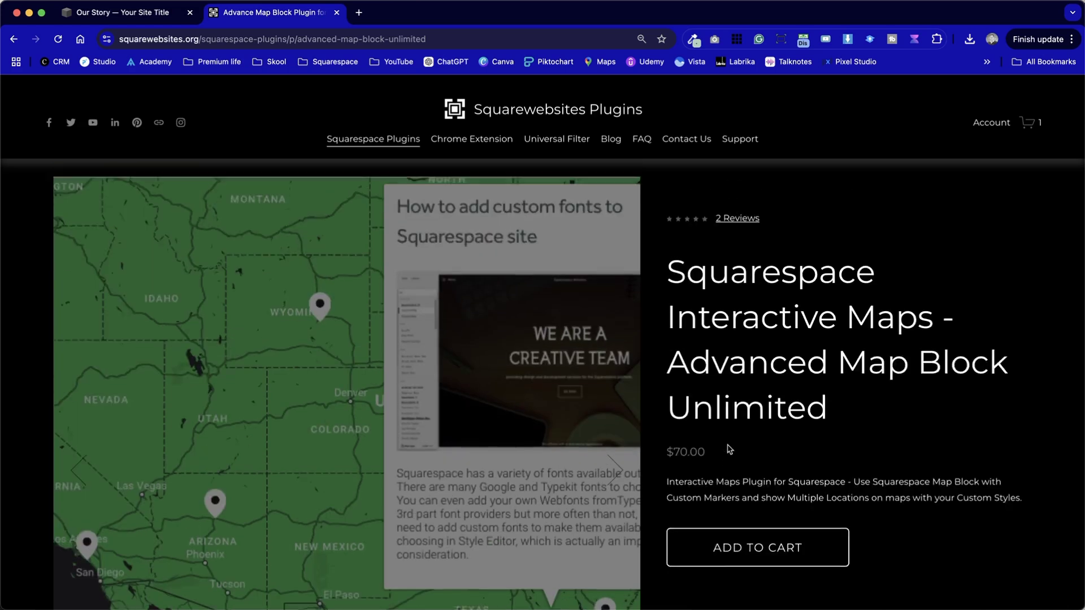
scroll(710, 419, down, 6)
scroll(688, 544, up, 8)
scroll(762, 556, down, 1)
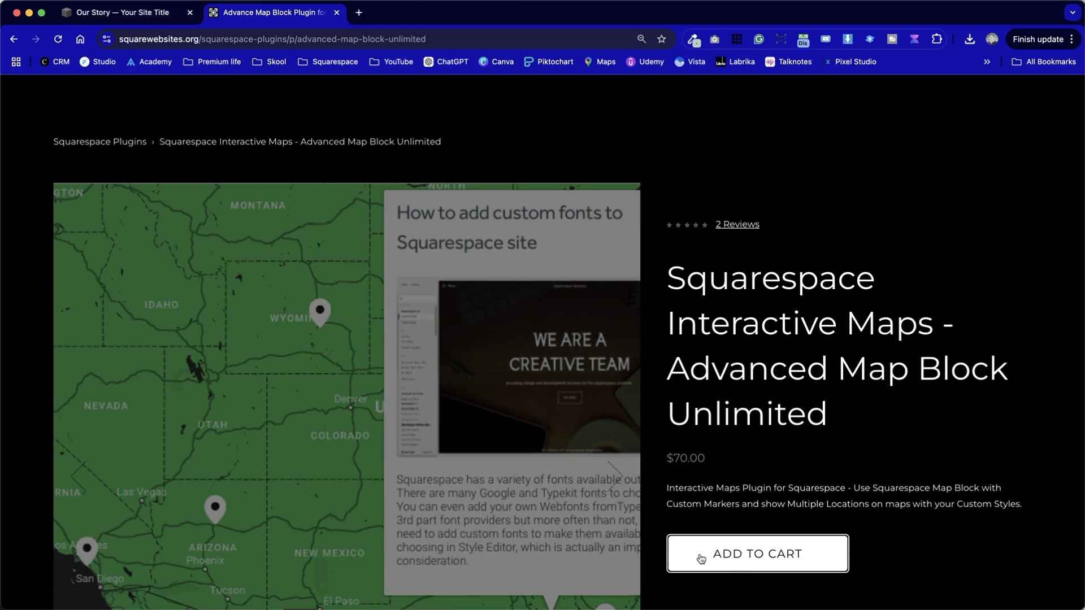
click(756, 555)
- Review the most recent account order containing the plugin, then close it
scroll(1043, 228, up, 2)
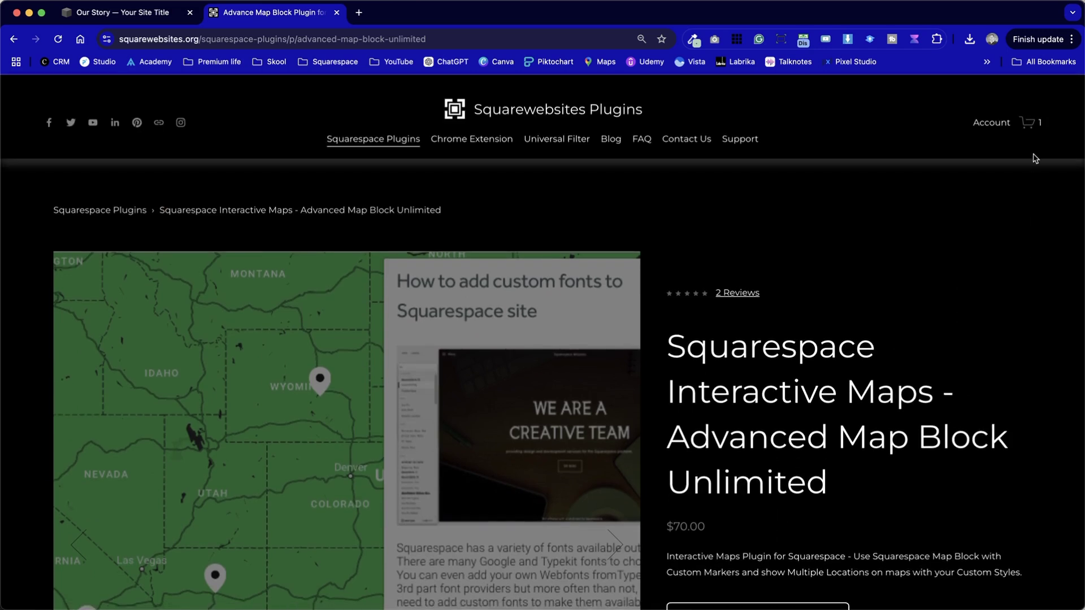
click(1001, 120)
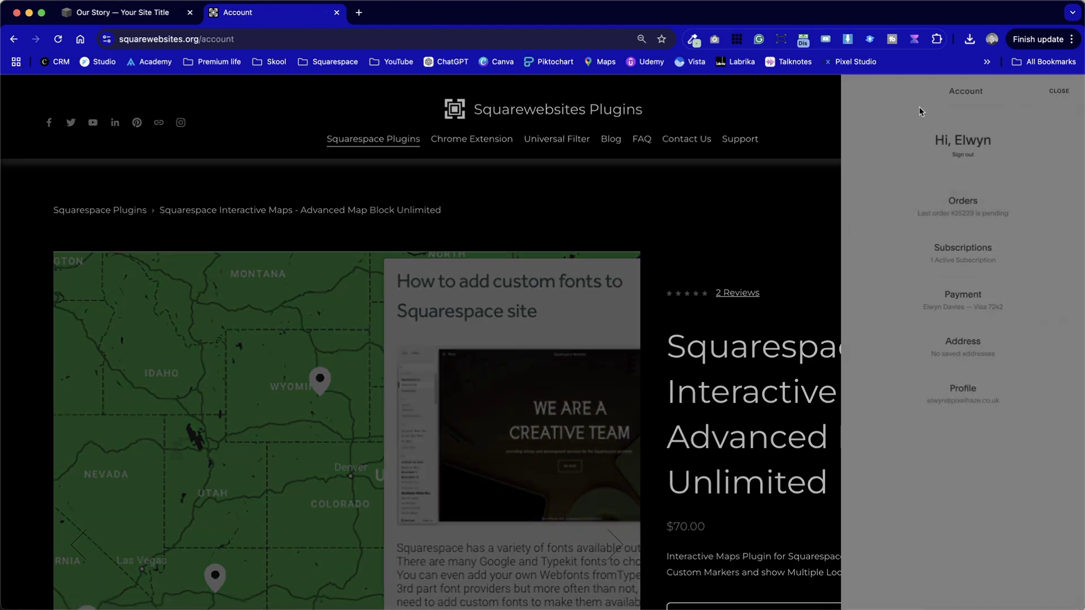
click(973, 209)
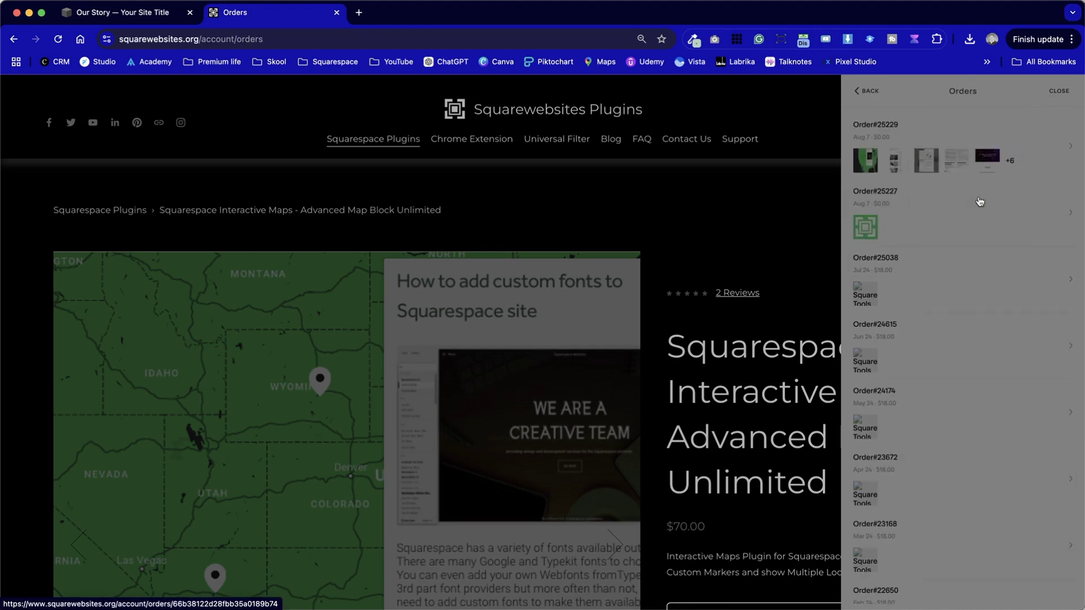
click(1007, 166)
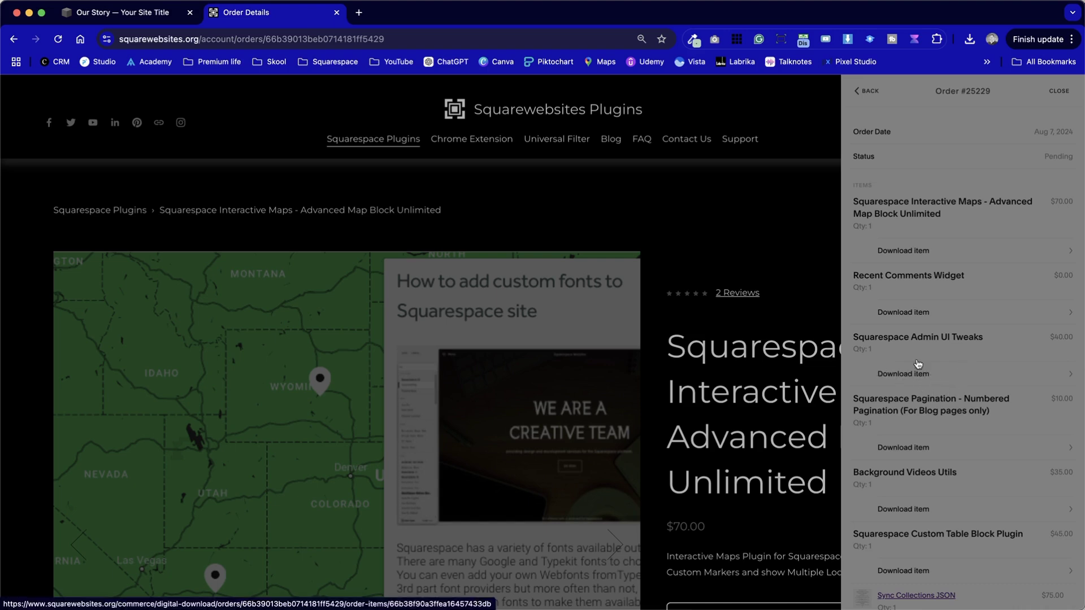
click(822, 99)
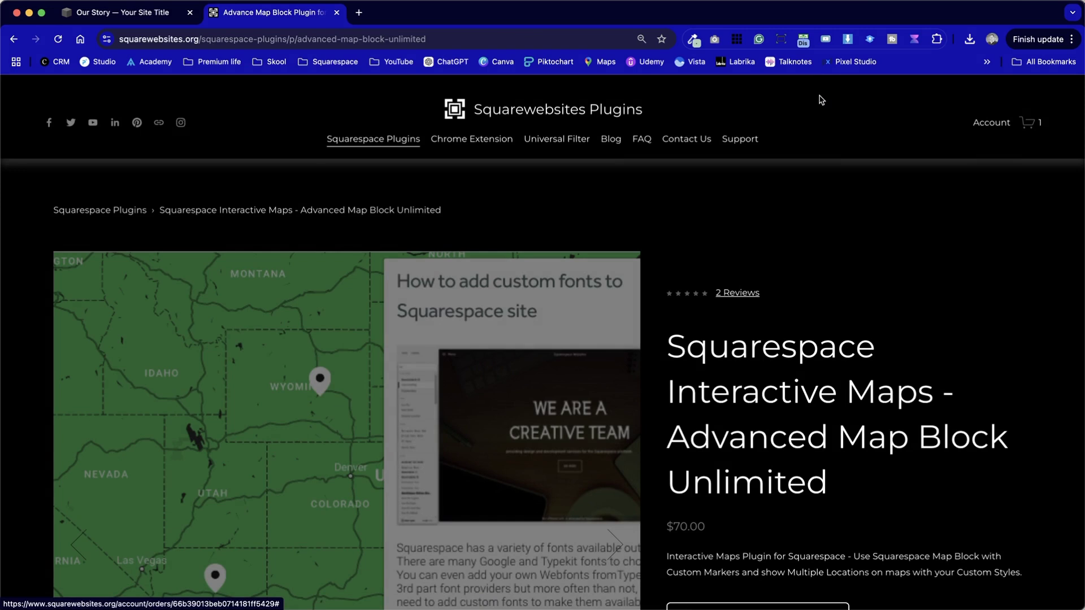
- Exit page editing on the site and search the admin for 'inj' to find Code Injection
click(144, 17)
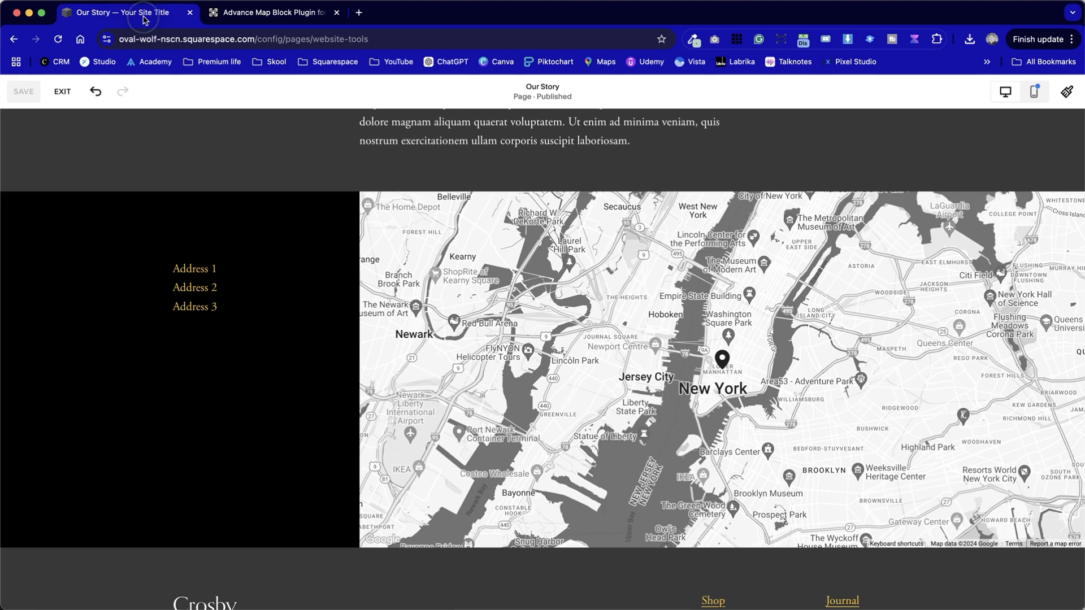
click(68, 99)
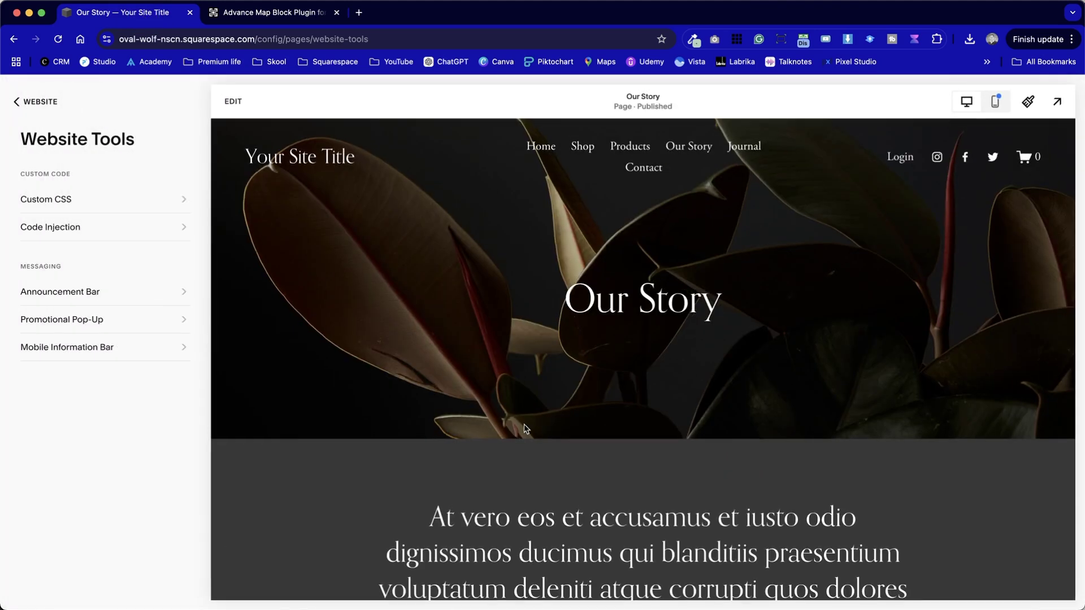
key(slash)
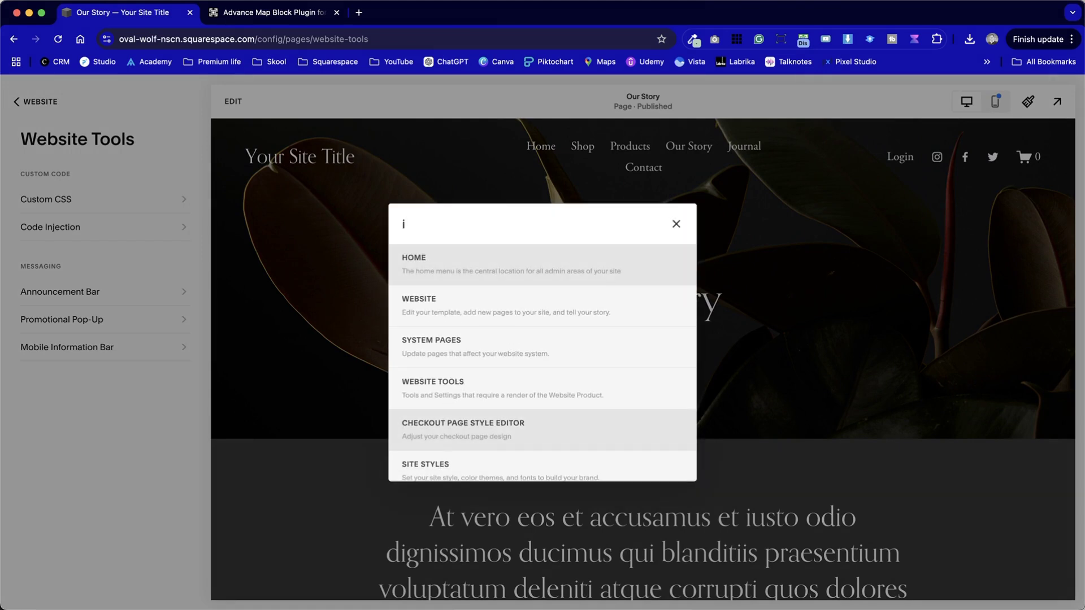
text(inj)
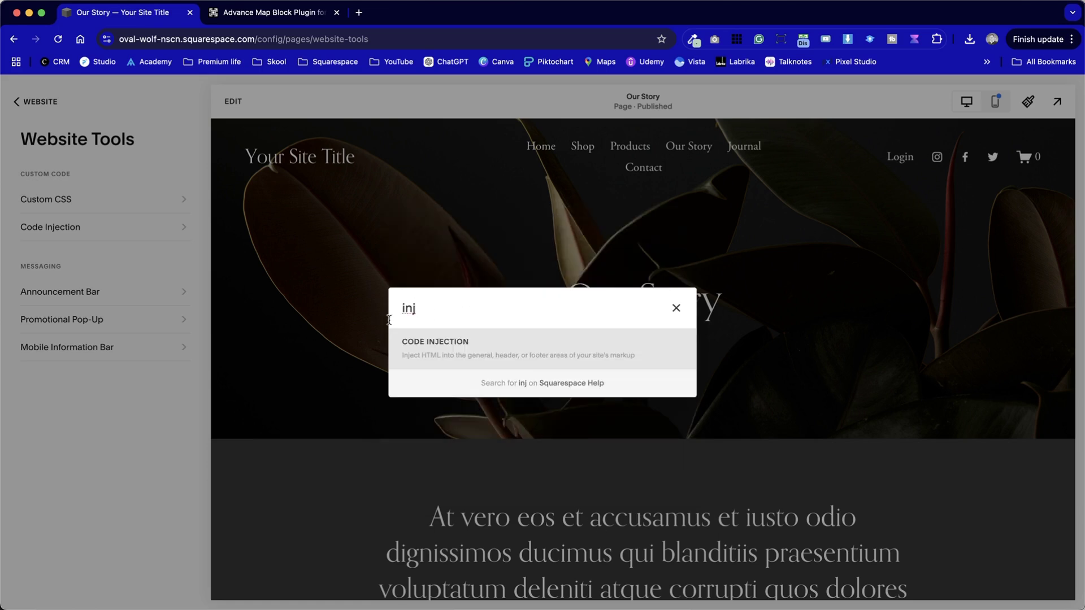
- Check the Code Injection footer holds the sqs-map-utils scripts, then return to Website Tools
click(444, 353)
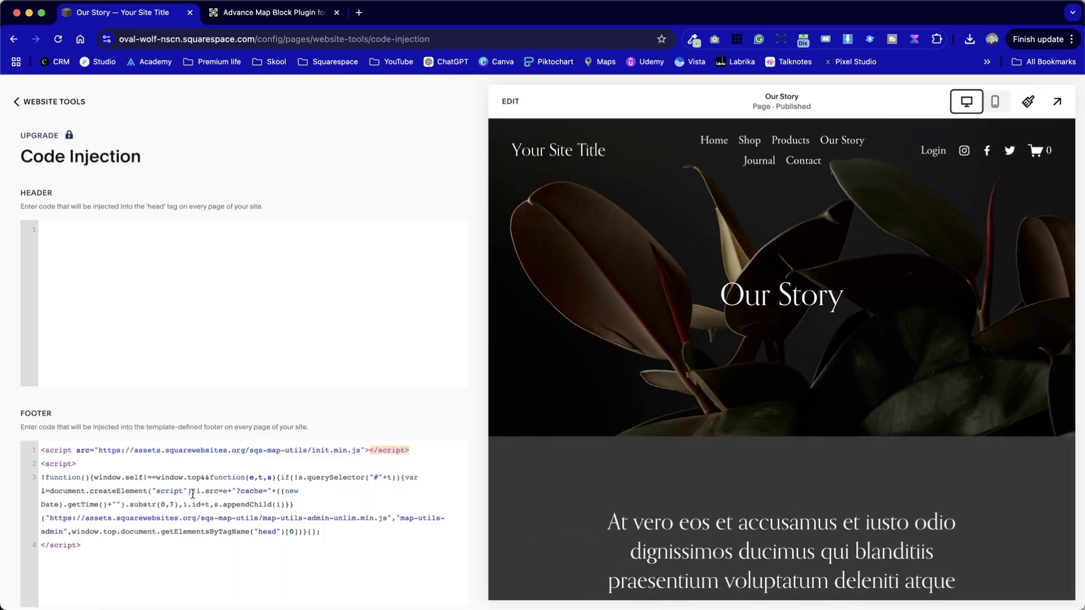
click(105, 286)
drag(113, 547, 7, 448)
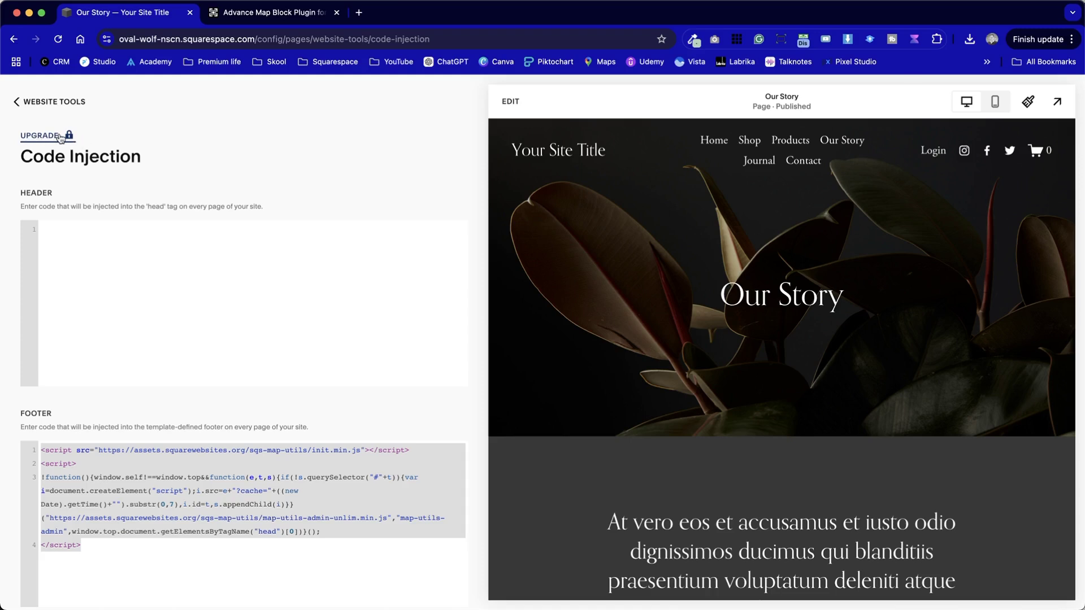
scroll(630, 574, down, 10)
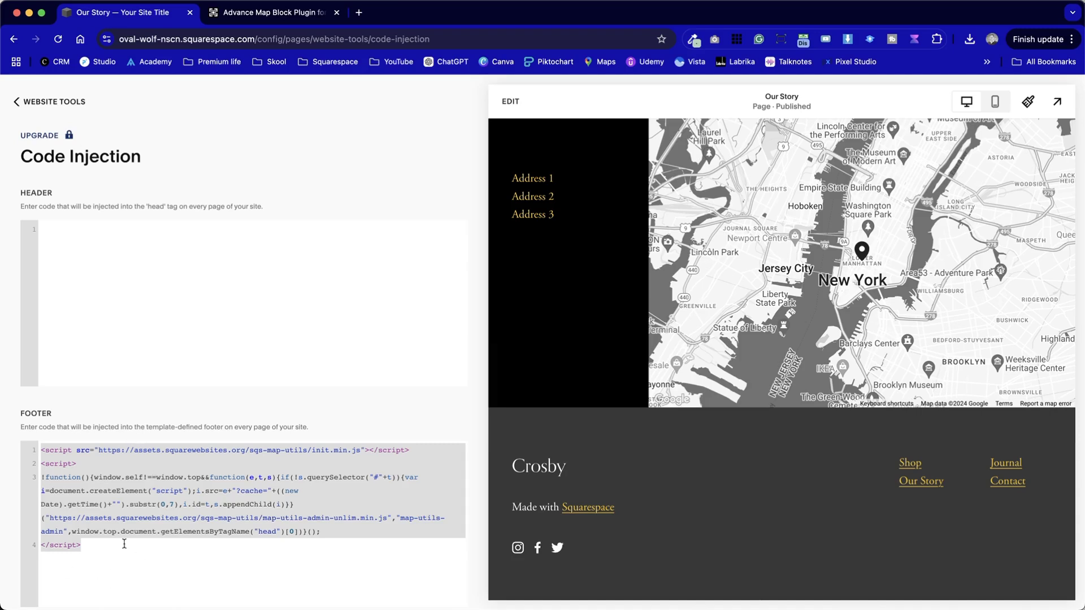
click(104, 450)
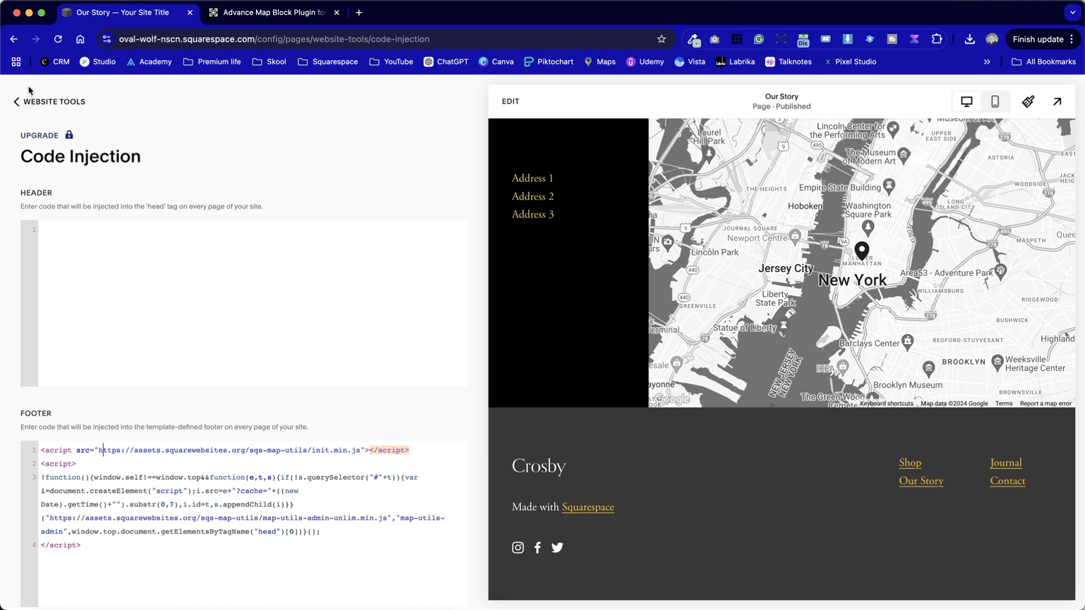
click(48, 102)
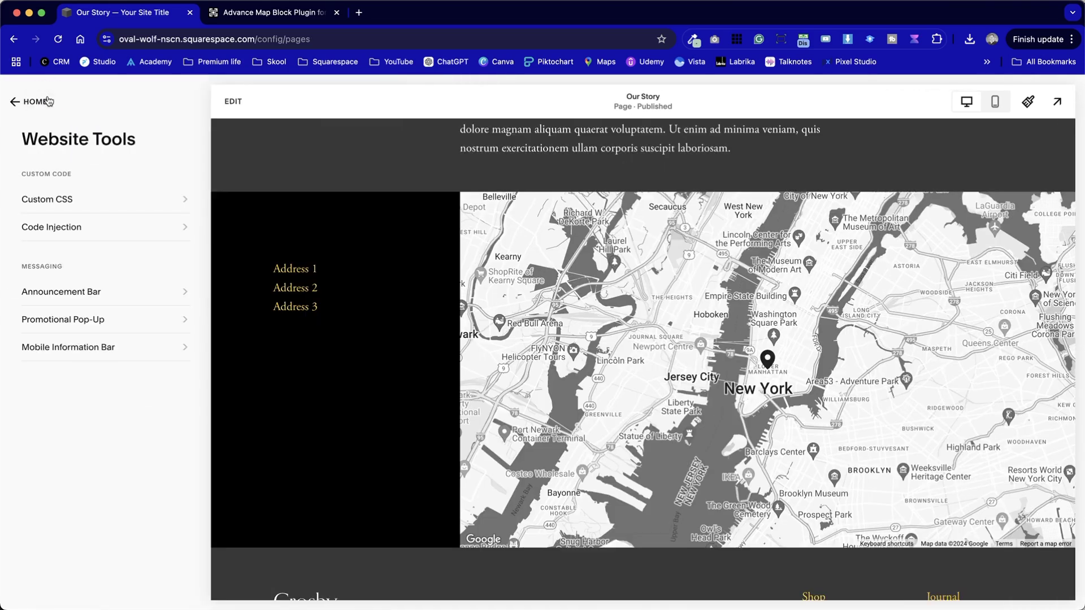
- Go back to the site pages and start editing the Our Story page
click(50, 101)
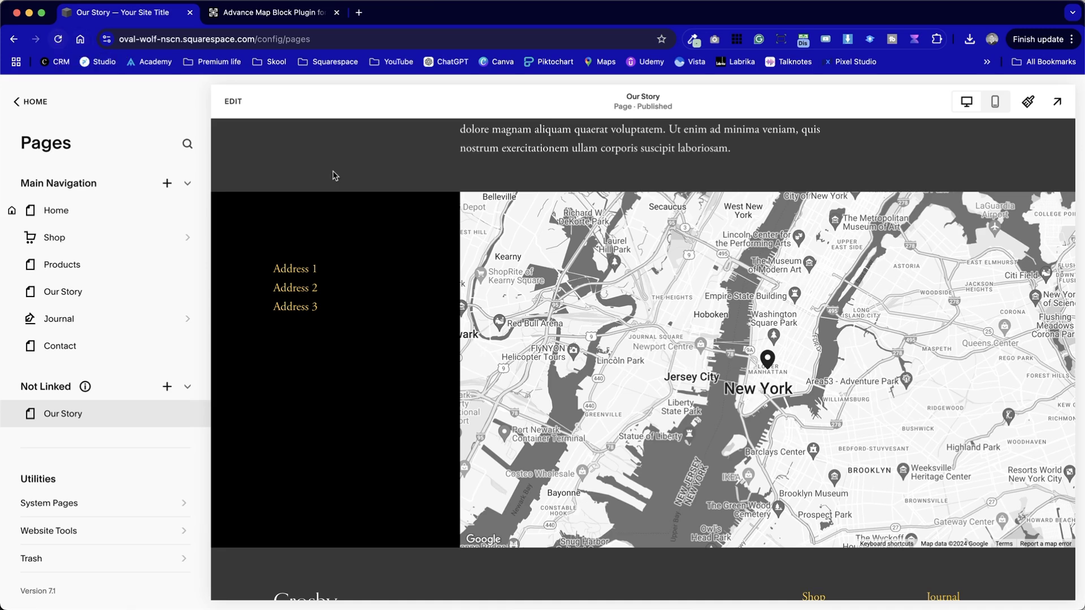
click(233, 101)
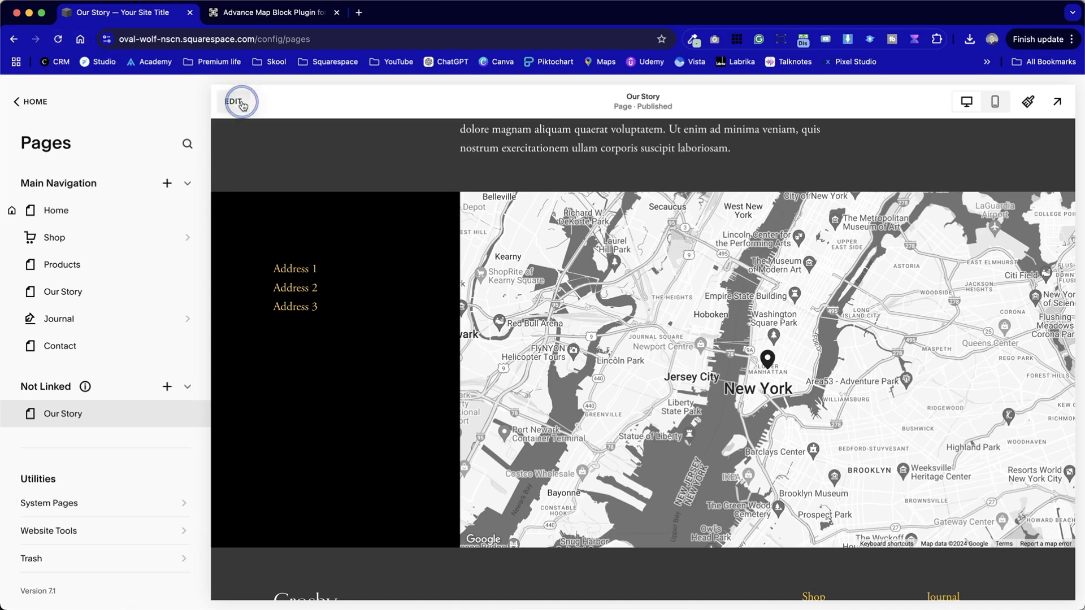
scroll(485, 333, down, 15)
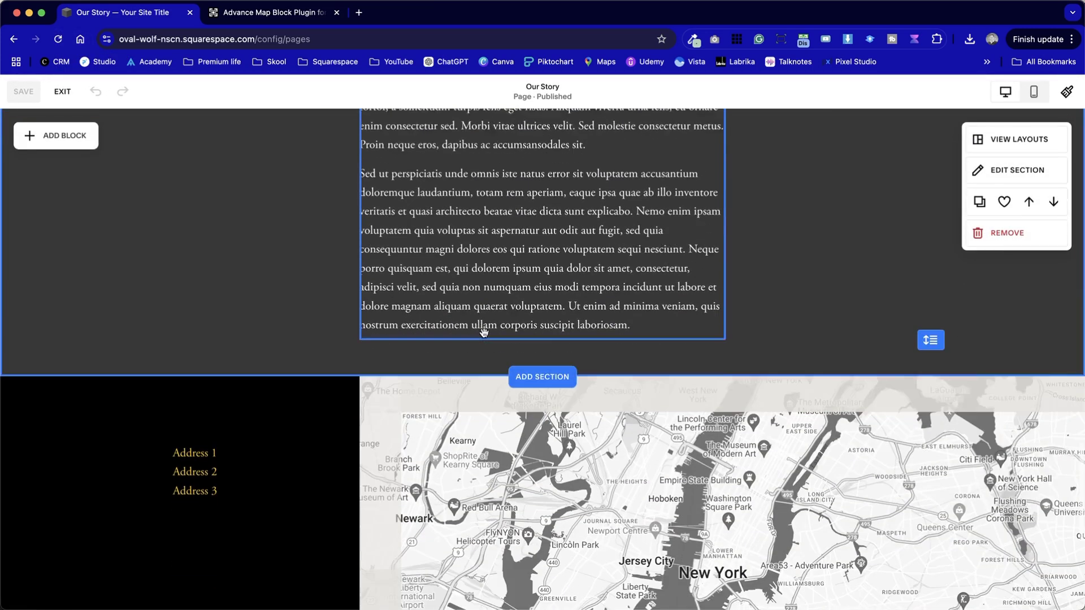
scroll(484, 333, up, 2)
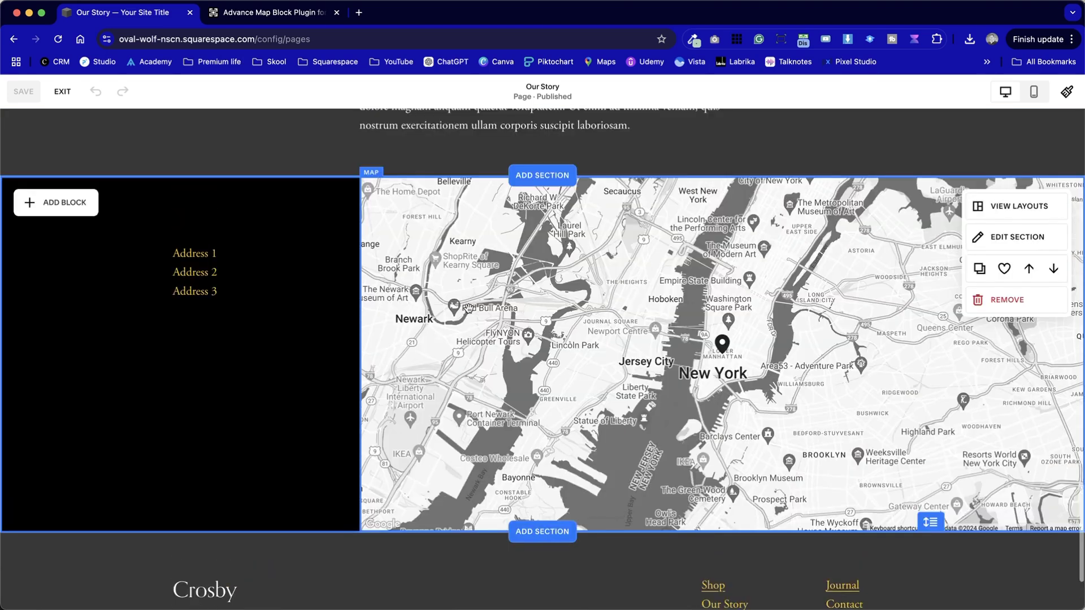
- Open the map block's plugin settings and move the panel to the left, off the map
double_click(519, 312)
click(968, 193)
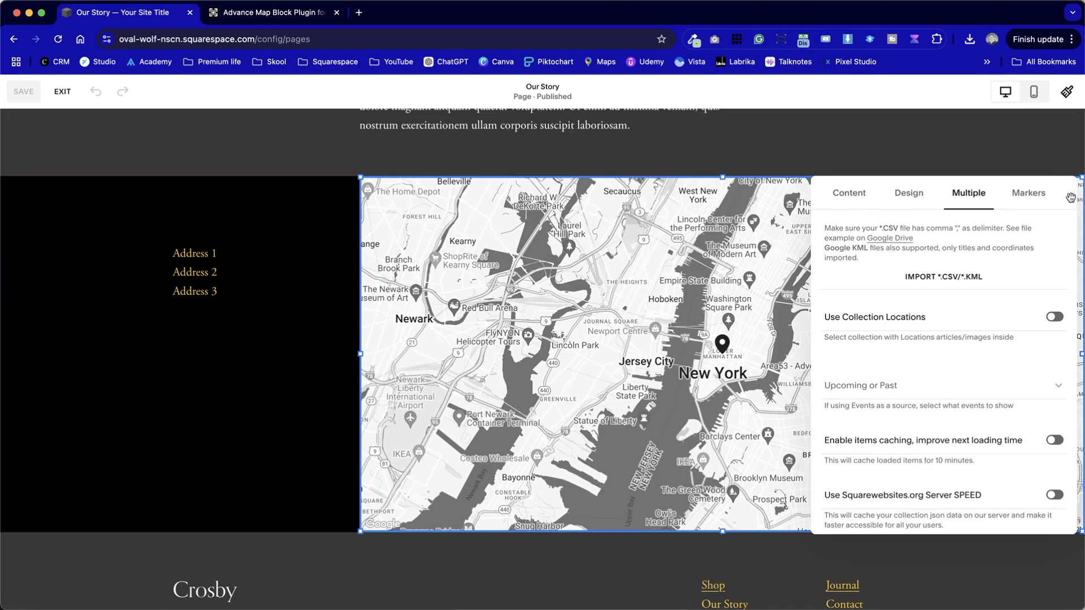
drag(1071, 198, 767, 134)
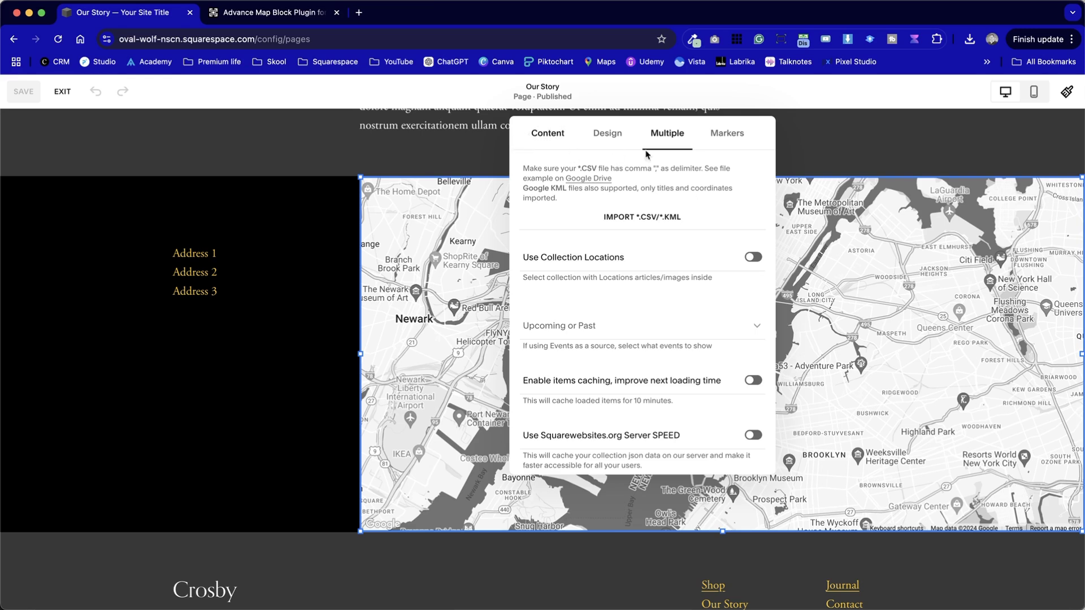
click(761, 141)
drag(762, 140, 337, 156)
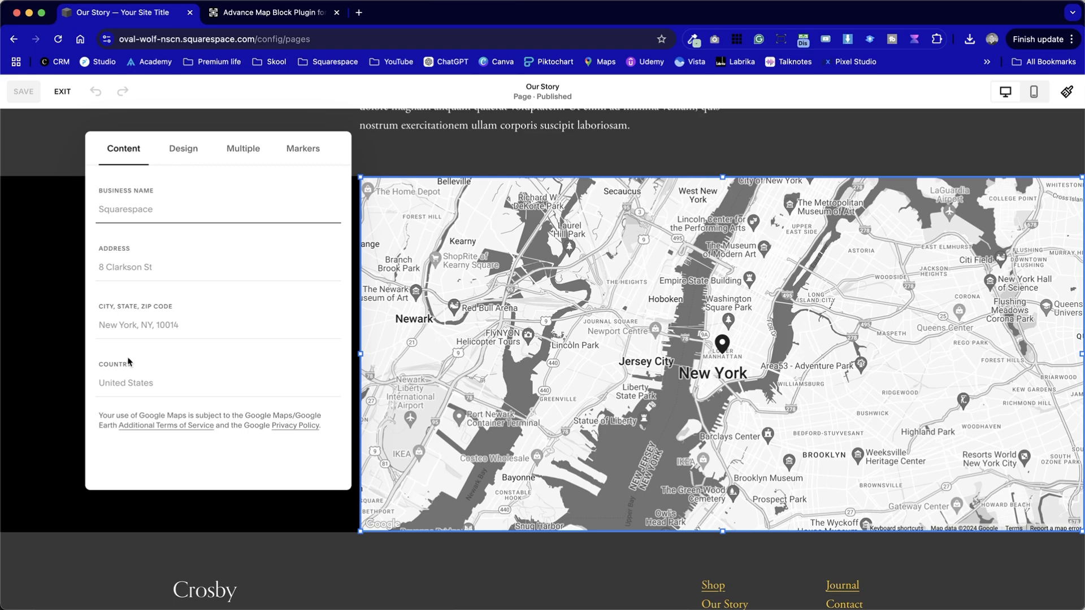
- Give the map the Dark style and set its zoom level from 12 to 8
click(195, 148)
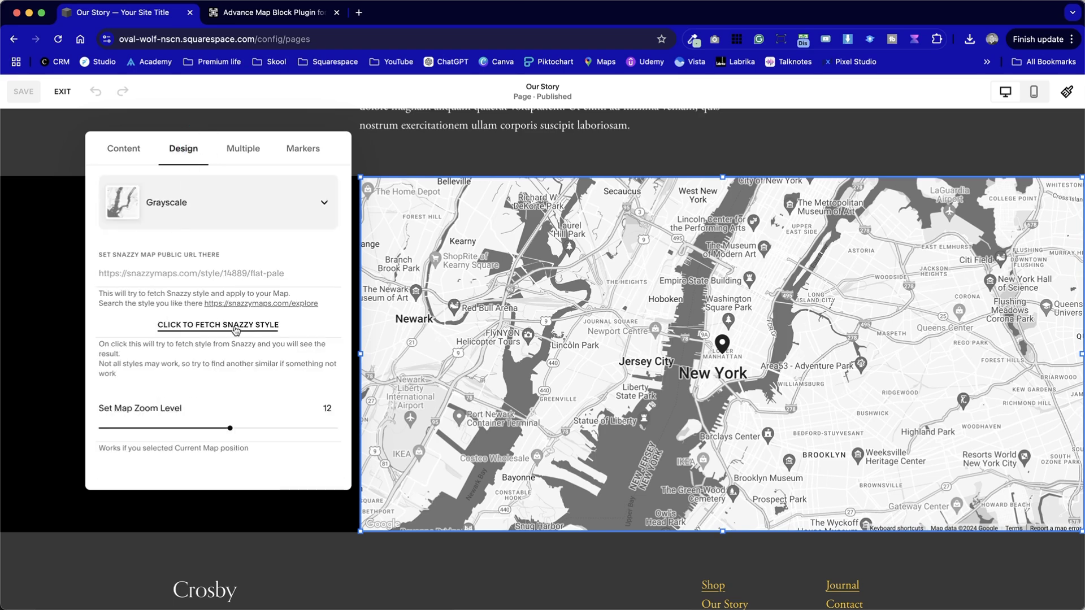
click(208, 204)
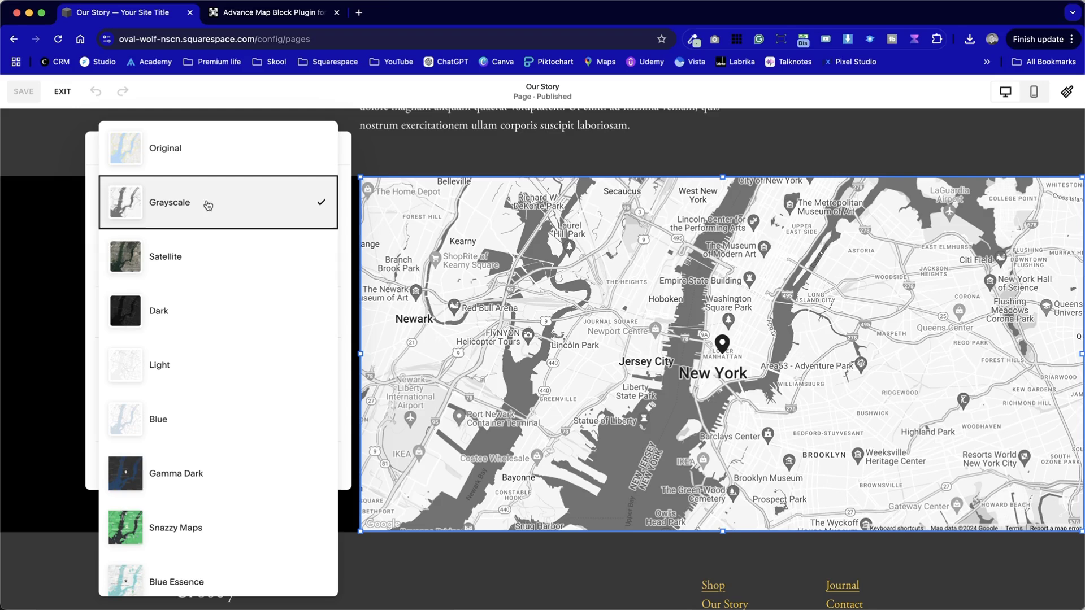
click(212, 320)
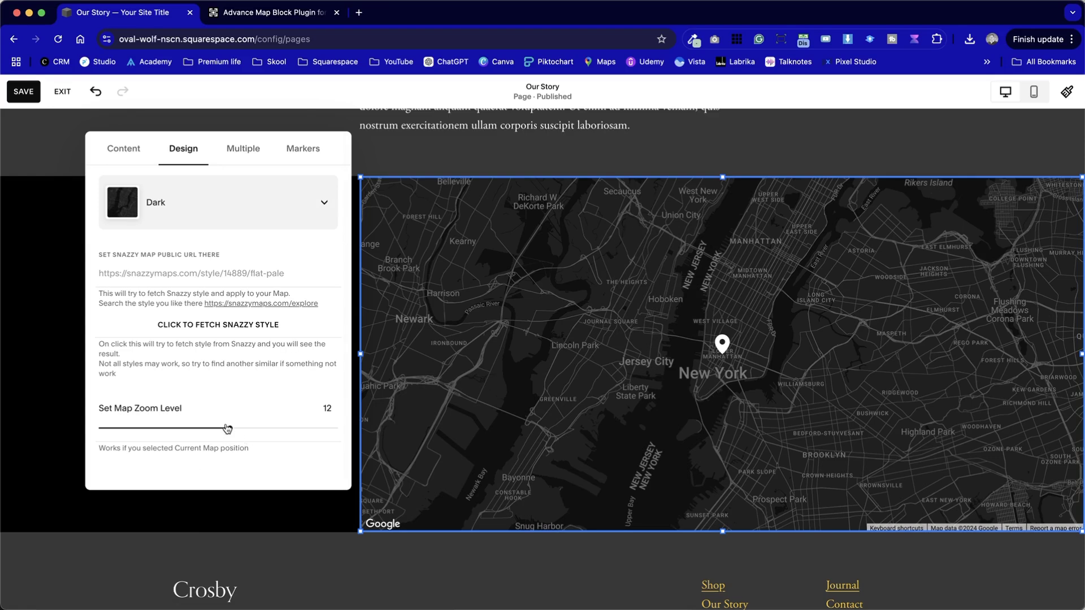
mouse_move(230, 428)
mouse_down()
mouse_move(194, 426)
mouse_move(229, 428)
mouse_up()
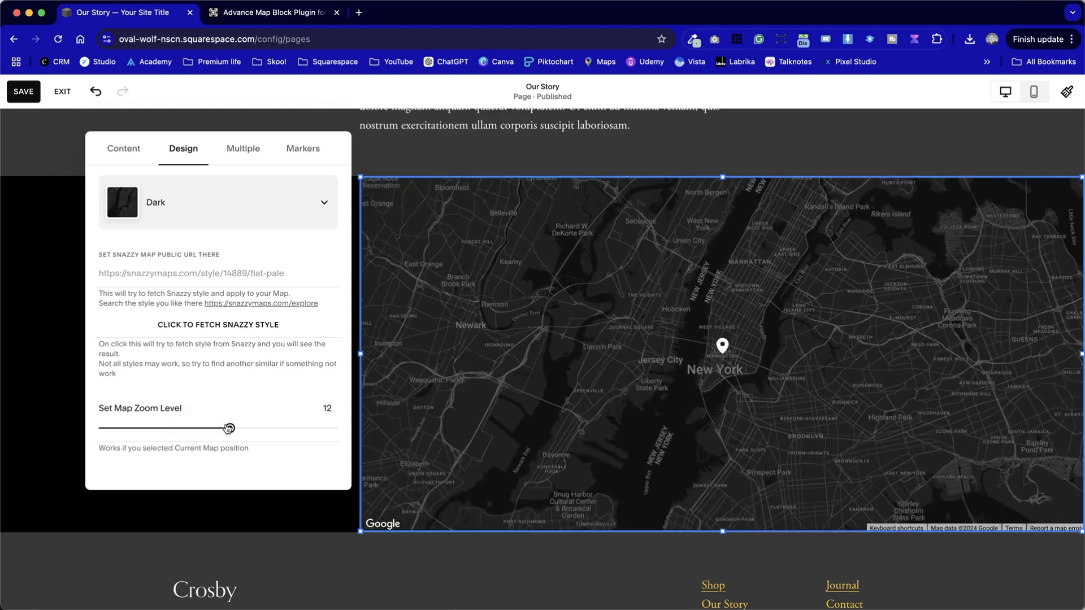
click(196, 428)
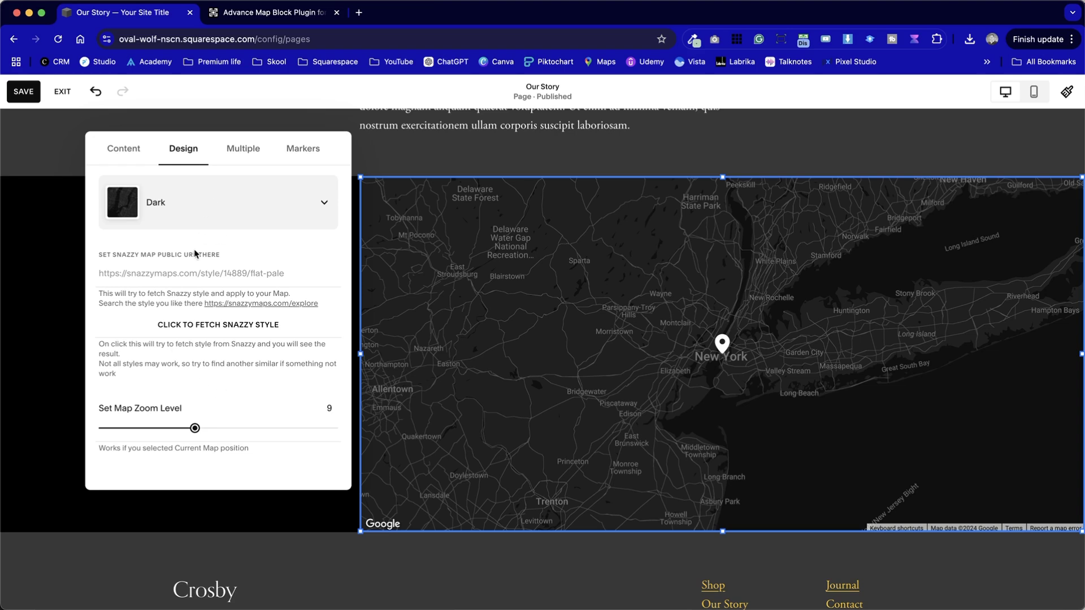
drag(195, 429, 150, 429)
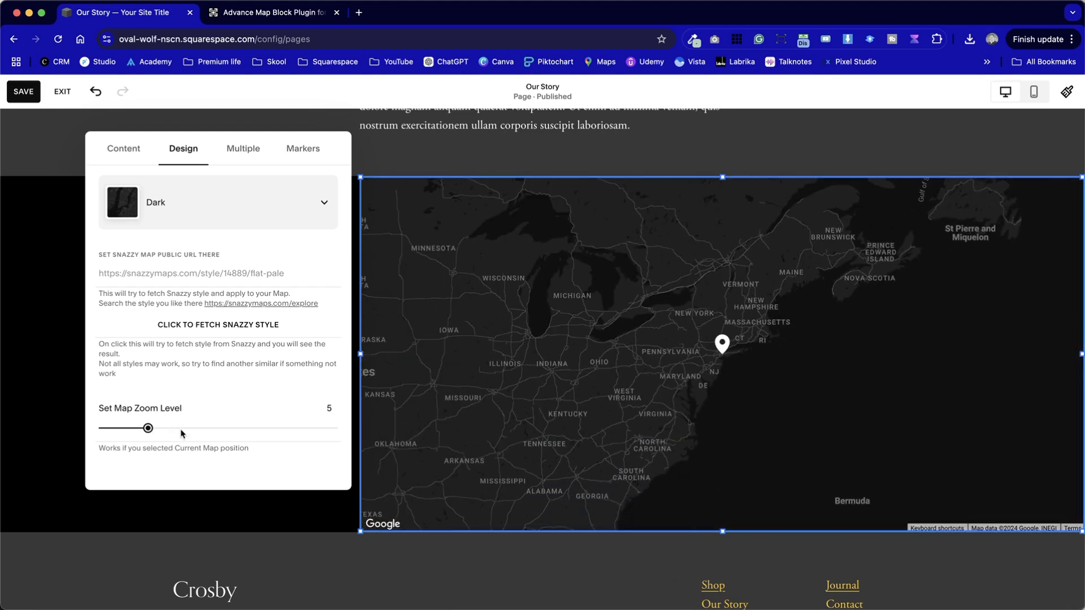
click(181, 430)
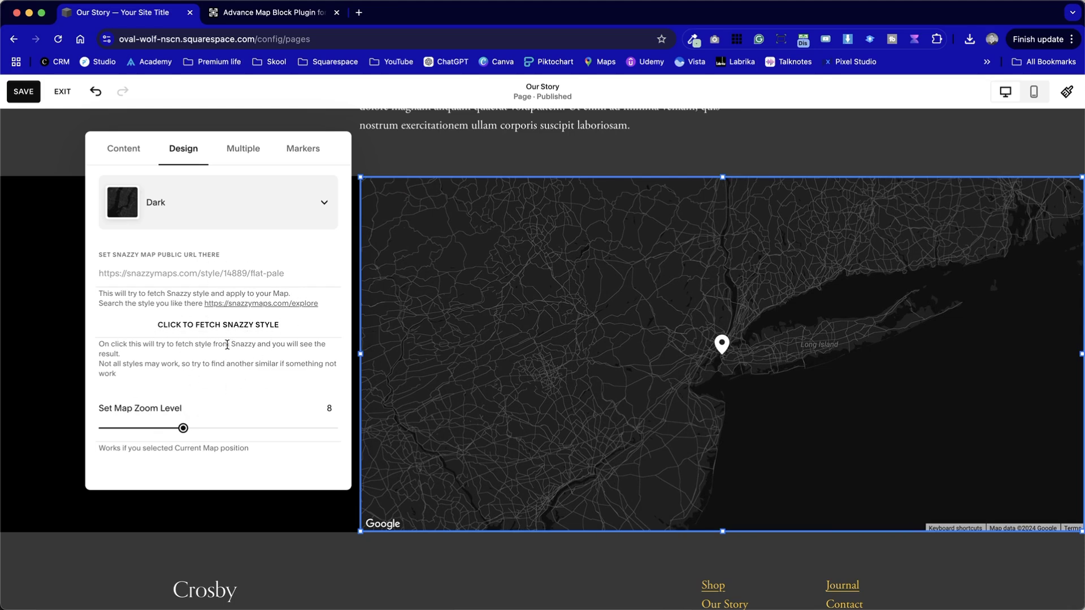
click(256, 157)
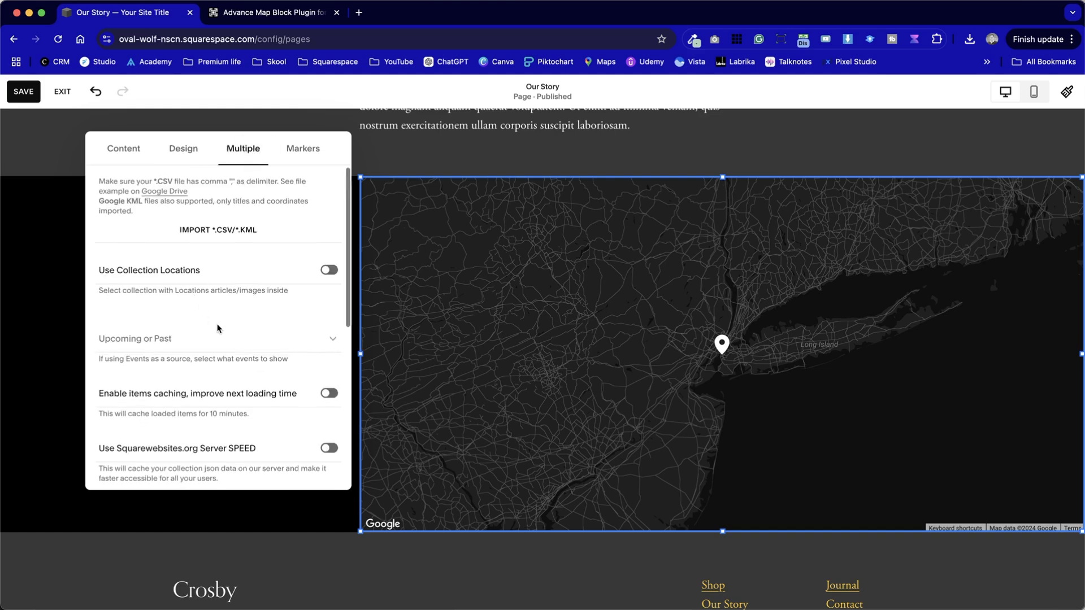
- Browse the map's Multiple and Markers settings, close the block, and return to the plugin page
scroll(218, 328, down, 10)
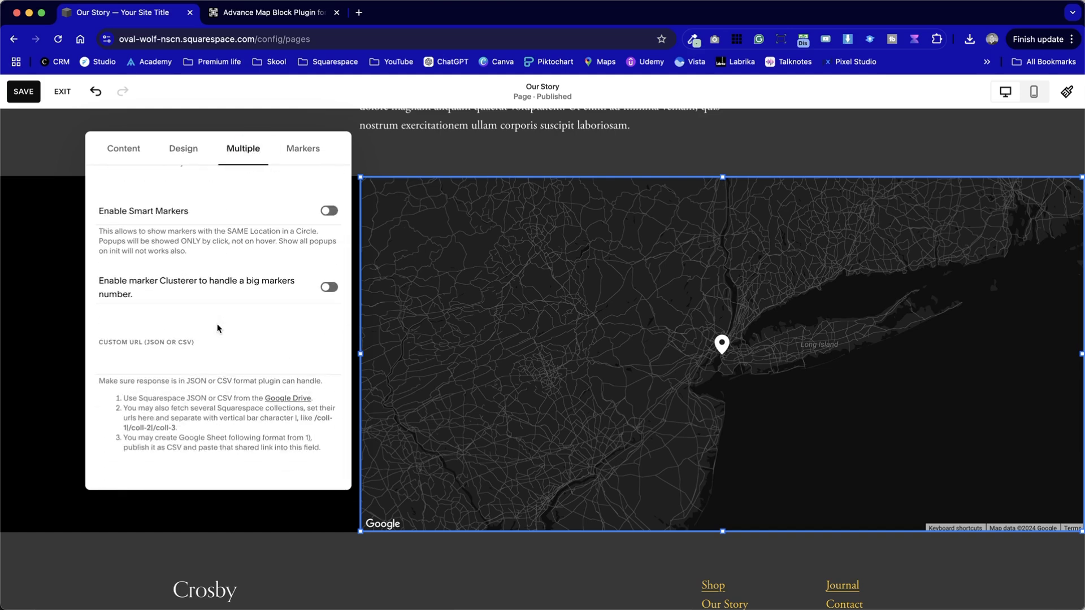
scroll(218, 328, up, 5)
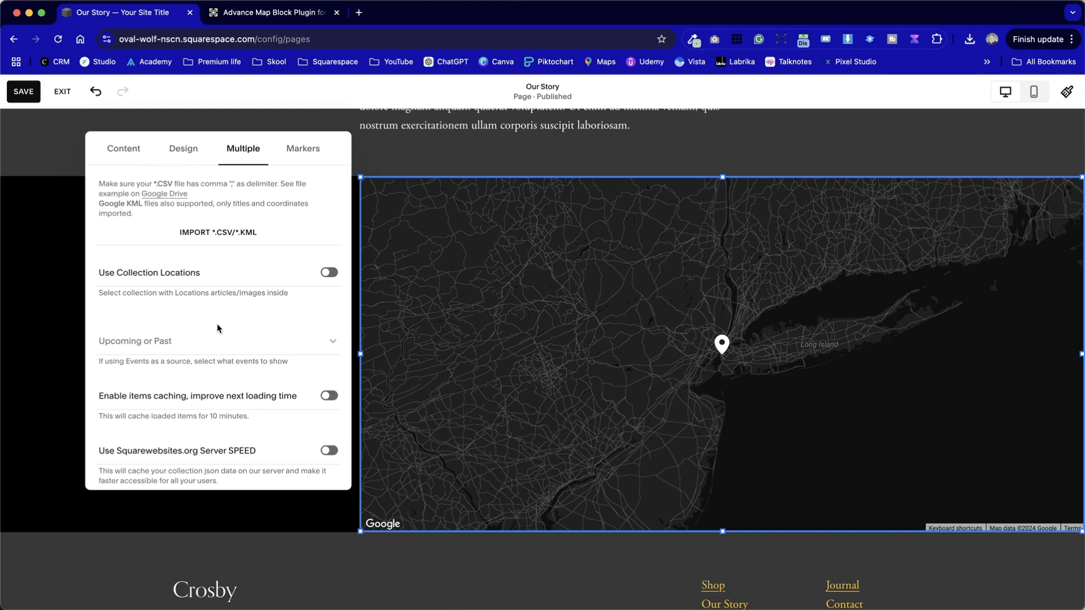
click(310, 155)
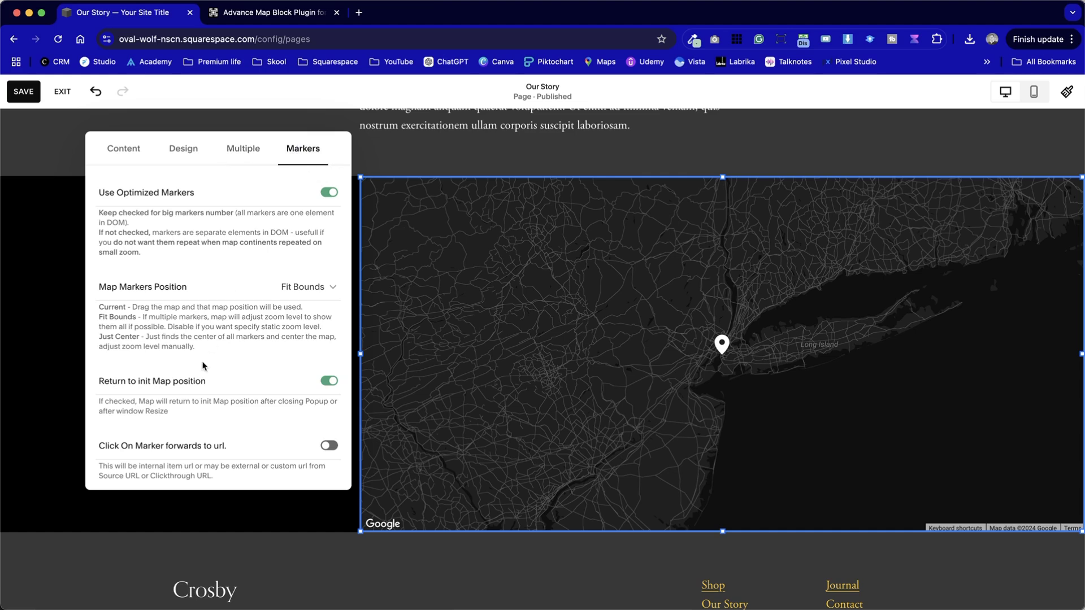
scroll(204, 366, down, 5)
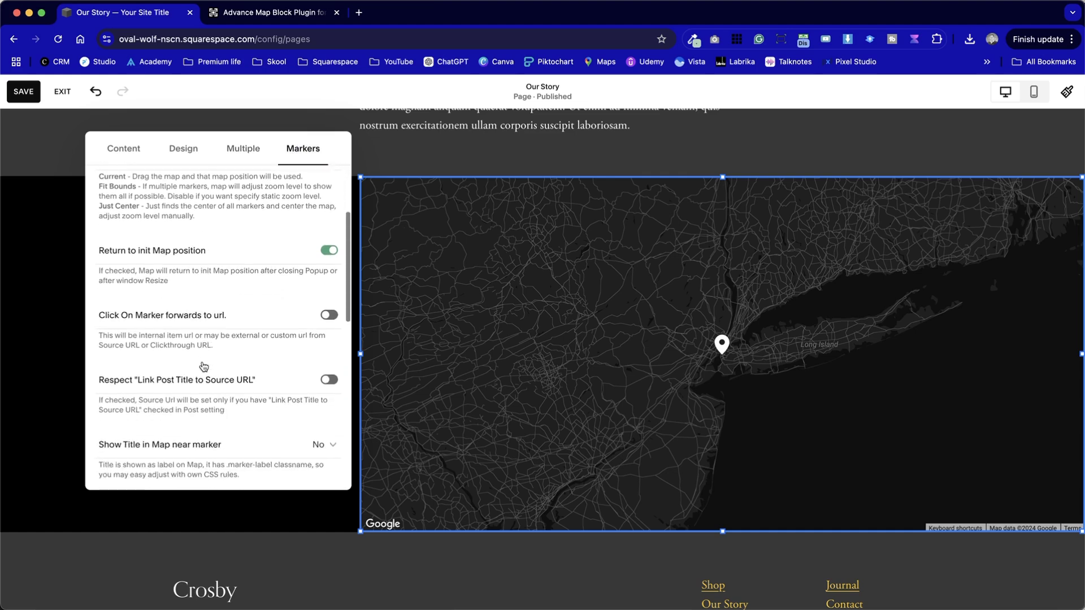
scroll(204, 367, down, 10)
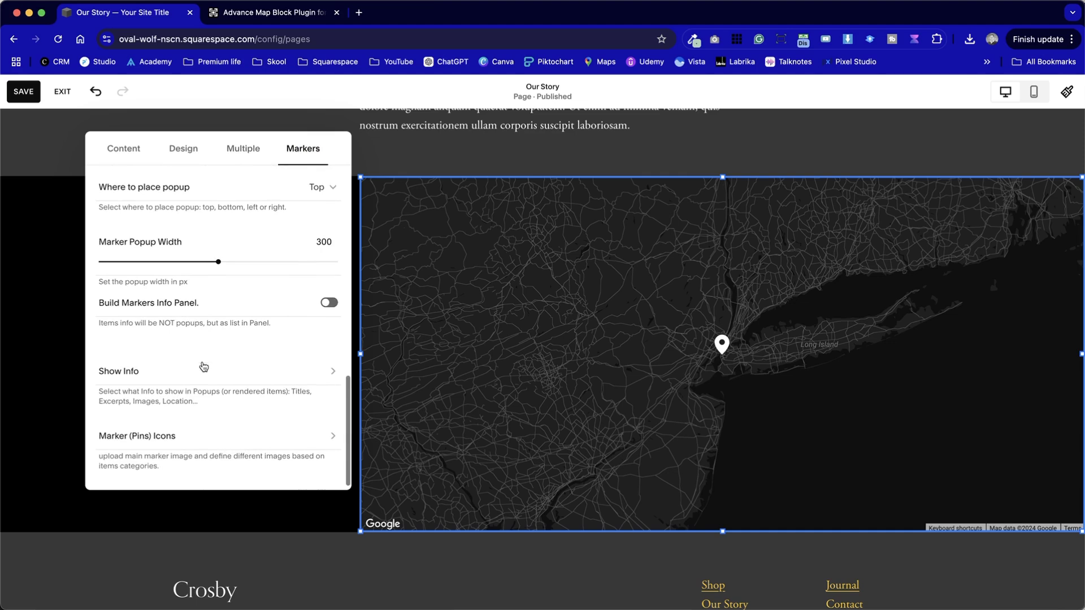
scroll(203, 368, up, 15)
click(27, 296)
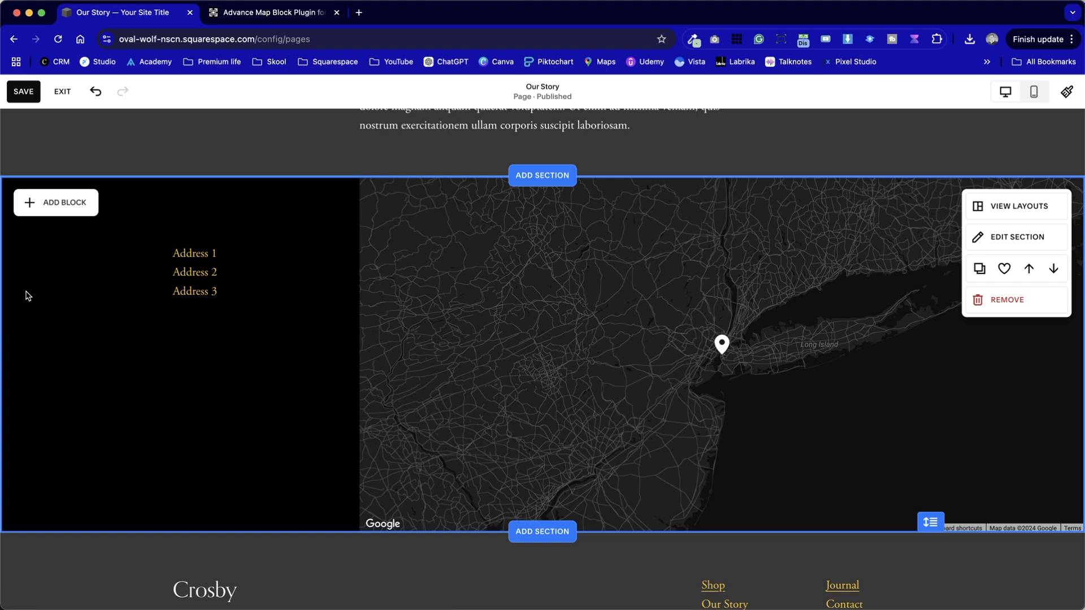
click(271, 13)
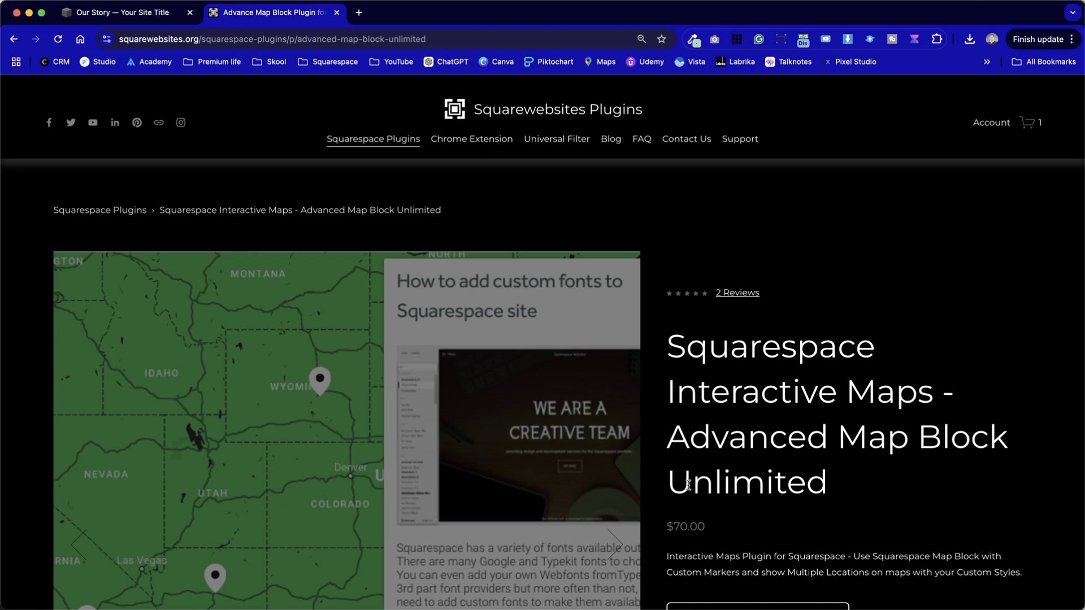
- Review the latest order's items in the Squarewebsites Plugins account, then return to the Our Story editor
click(1004, 128)
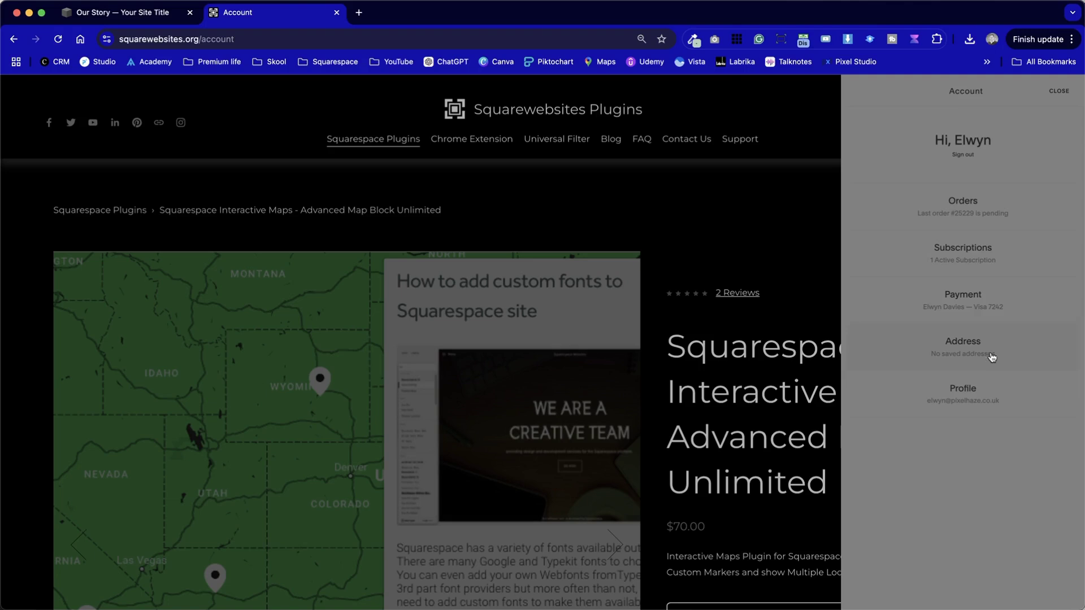
click(986, 198)
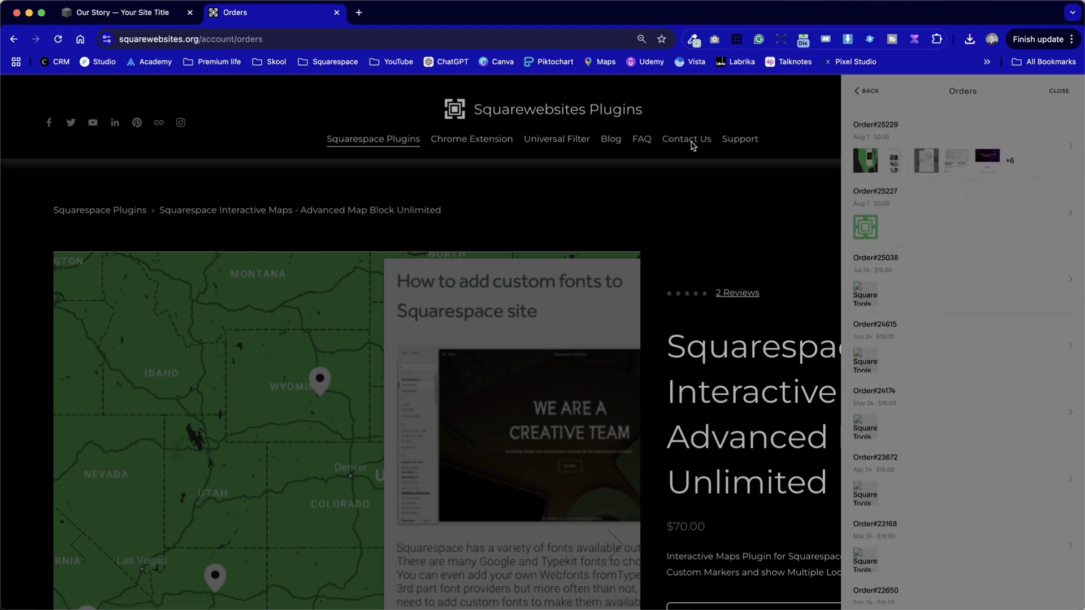
click(991, 165)
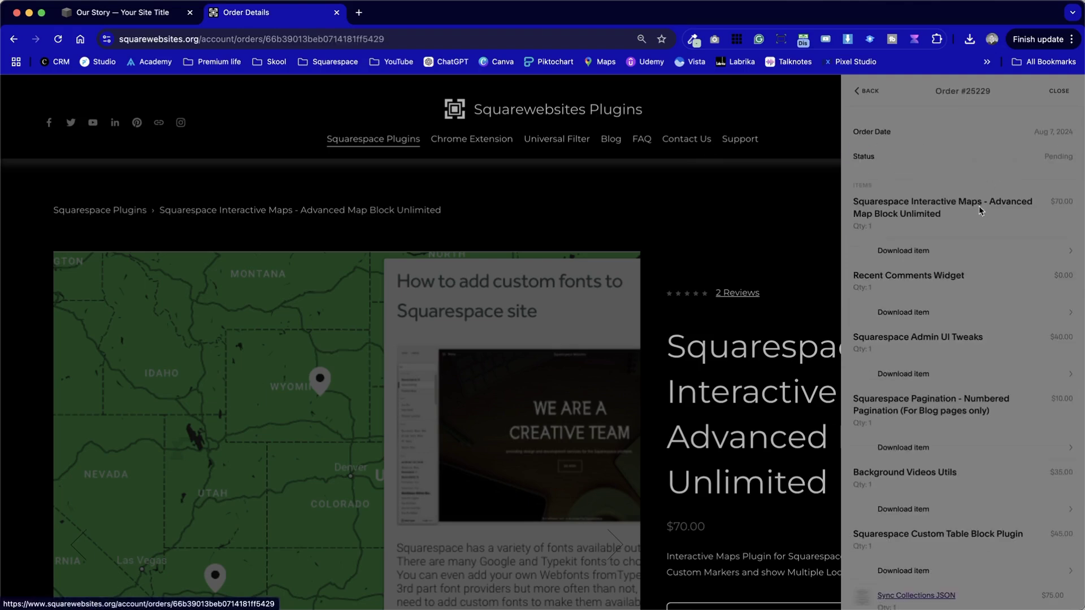
click(866, 90)
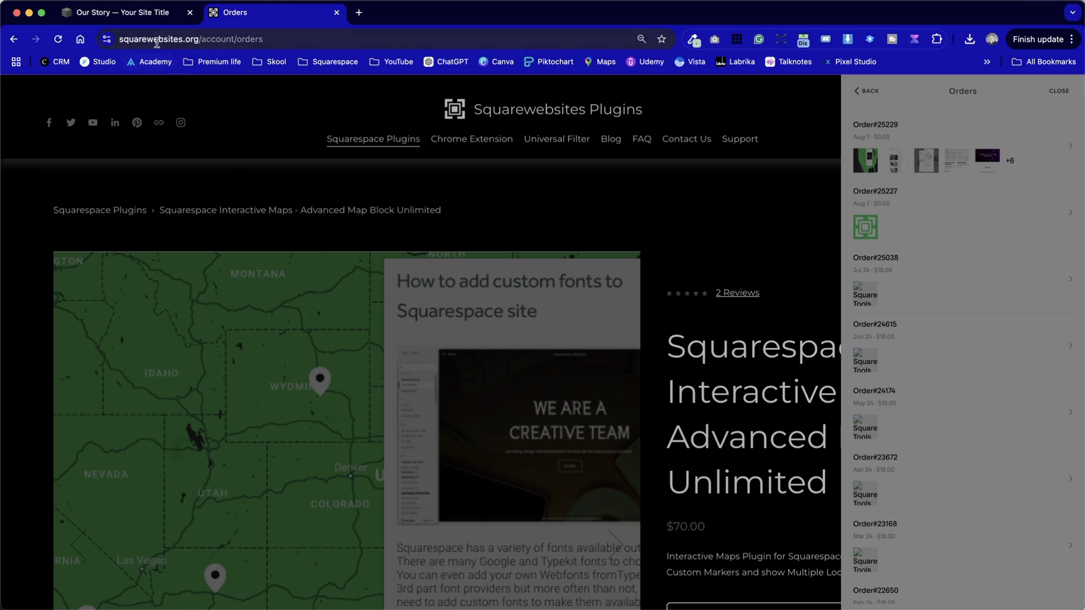
click(157, 19)
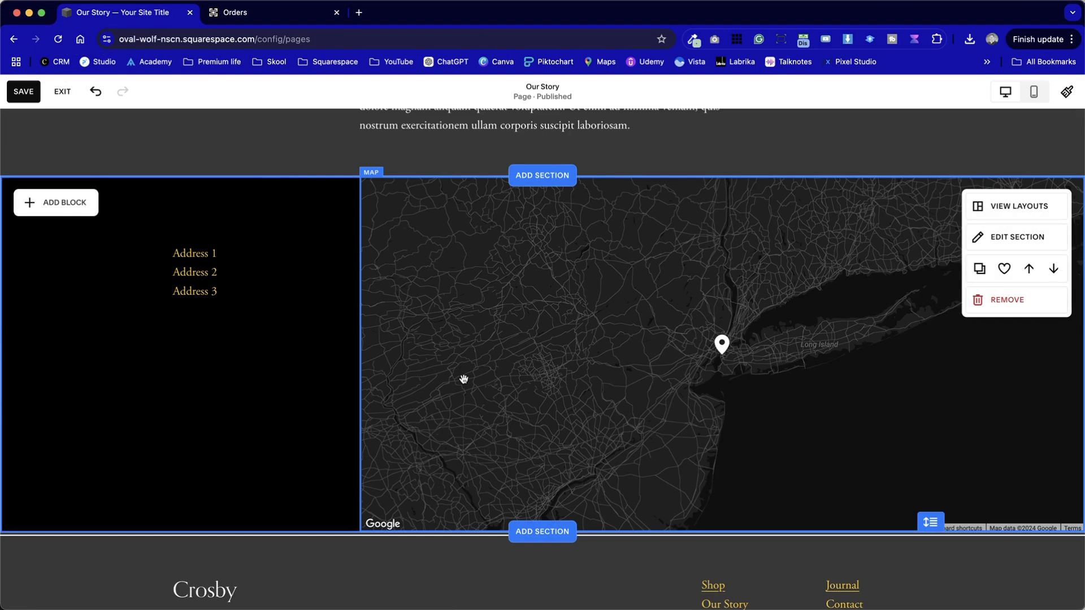
- Exit the Our Story editor, check Website Tools and site search, then return to Pages
click(62, 91)
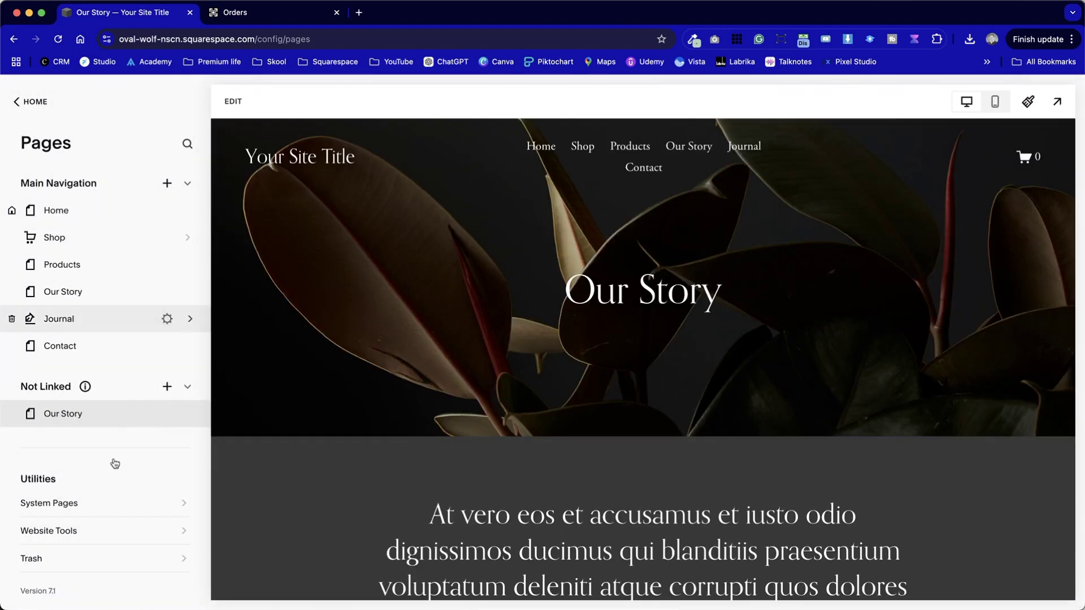
click(90, 522)
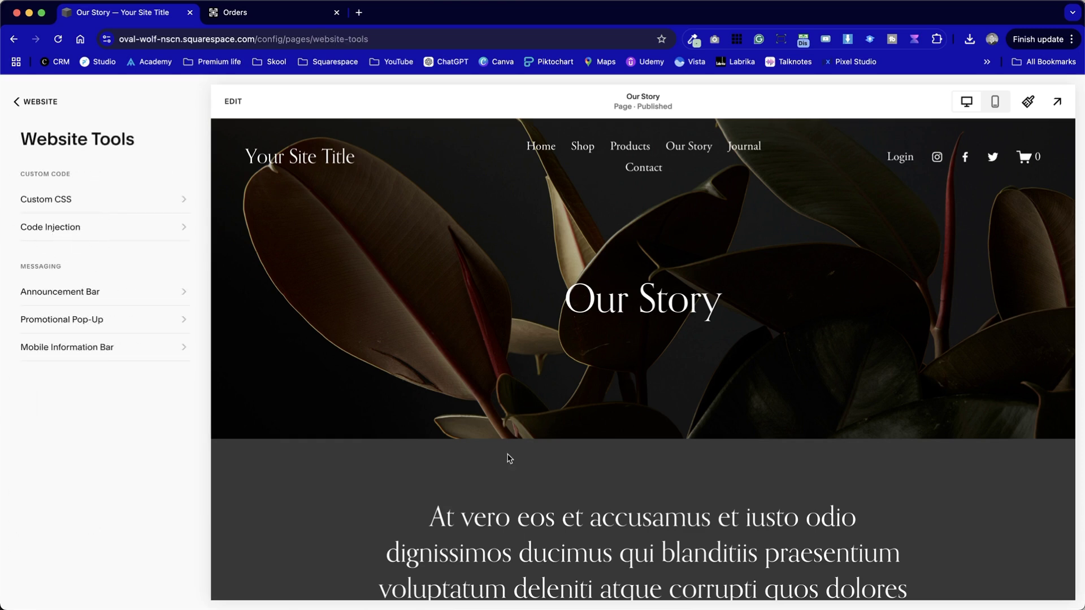
key(/)
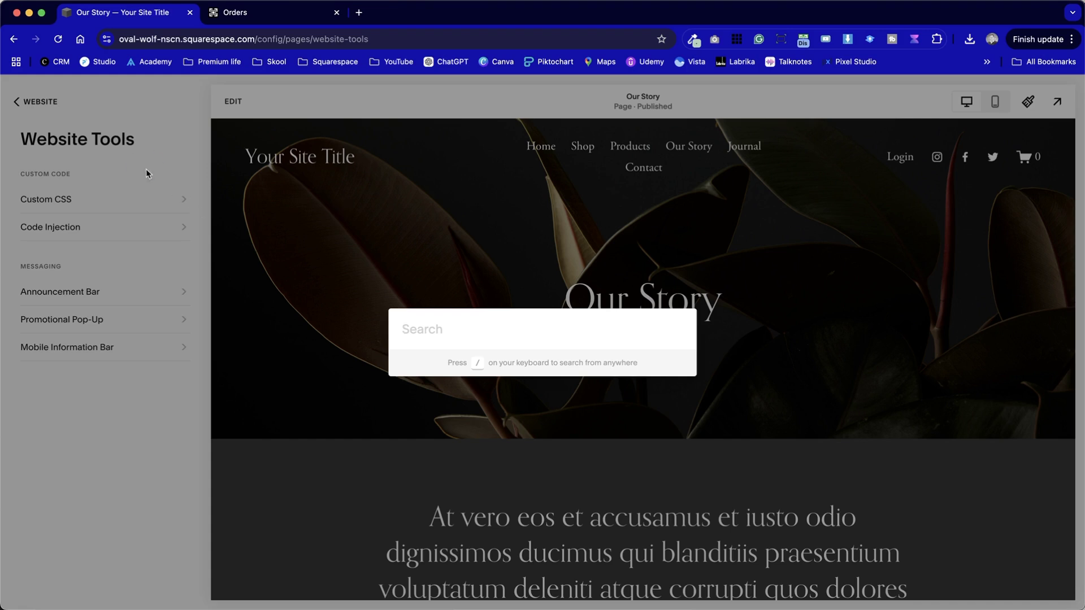
key(Escape)
click(17, 101)
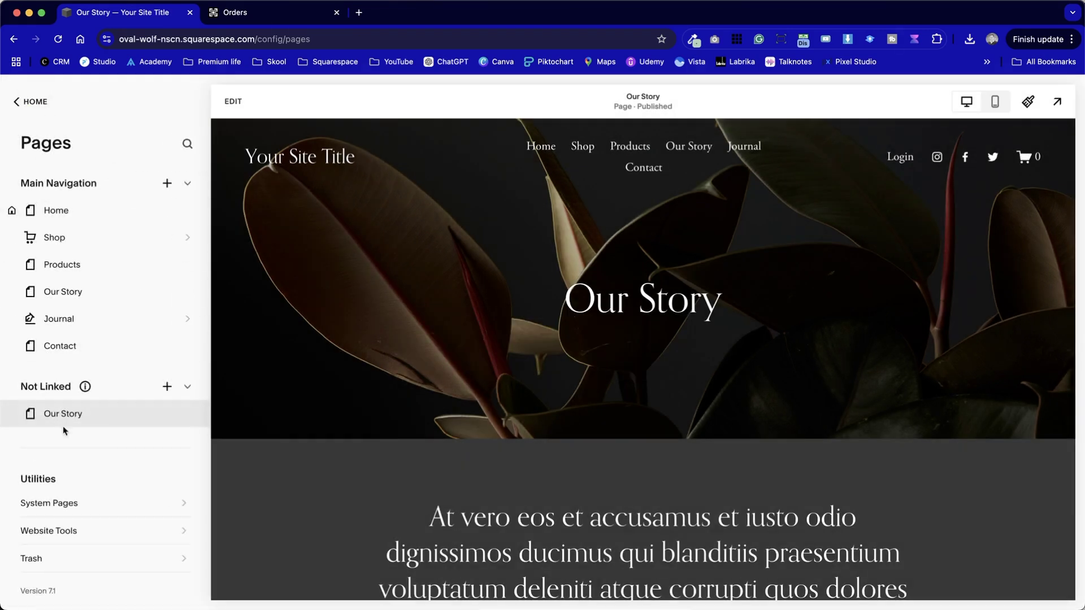